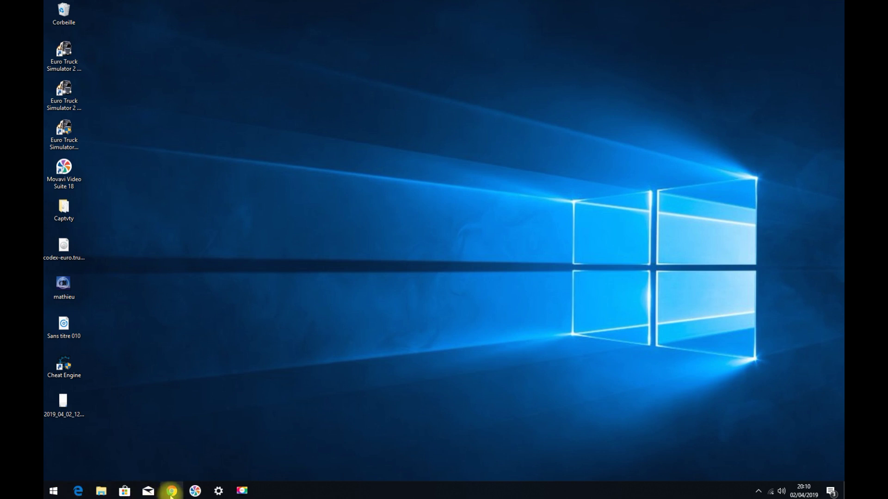
- Switch to Google Chrome, search Google for "canva" and open the Canva website from the results
mouse_move(166, 498)
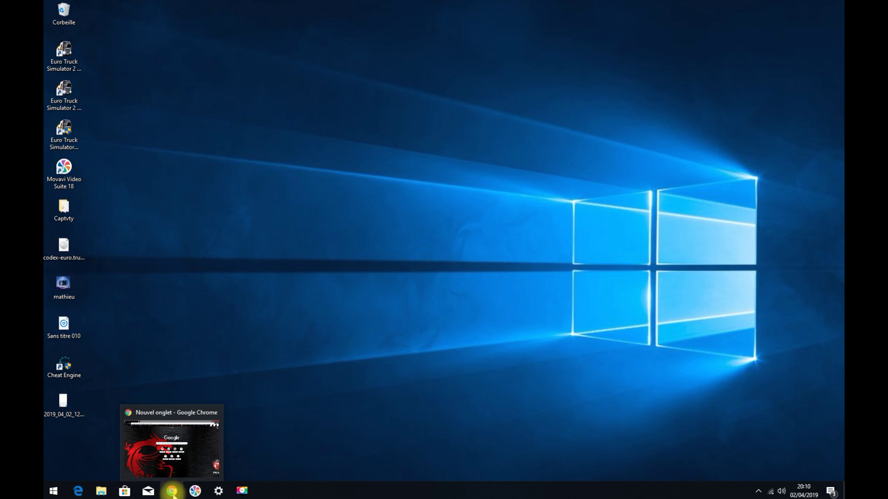
left_click(173, 492)
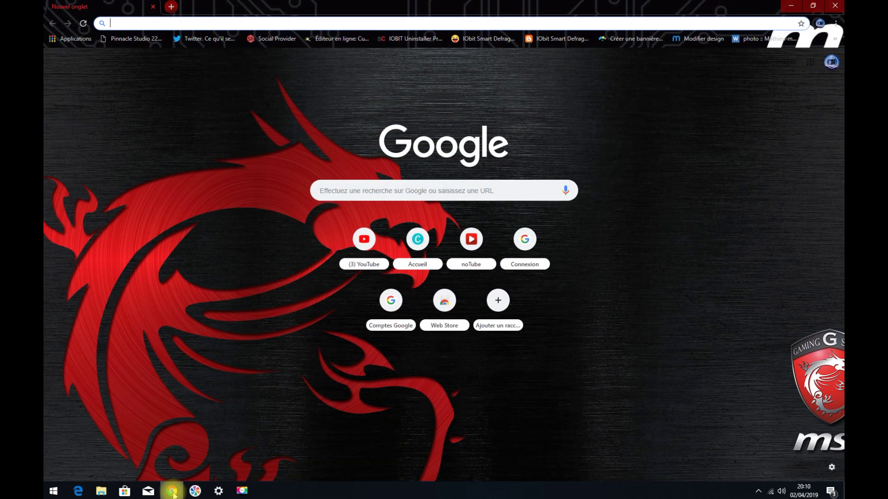
left_click(378, 195)
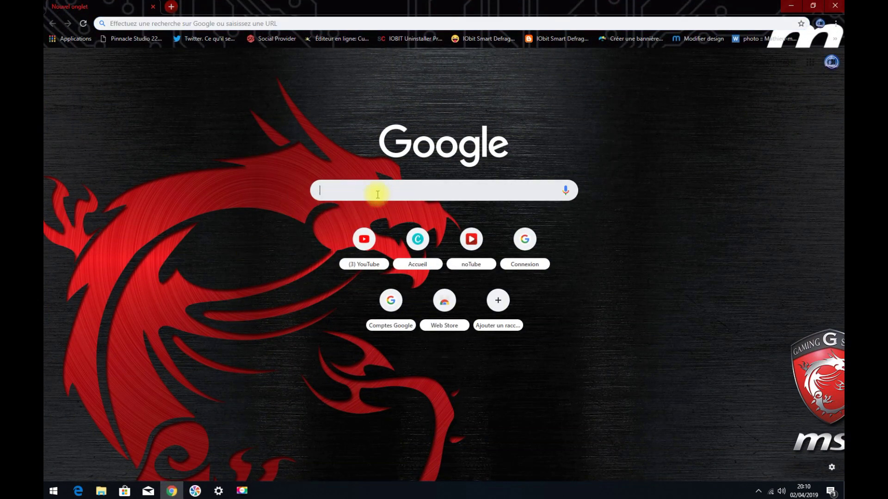
type("ca")
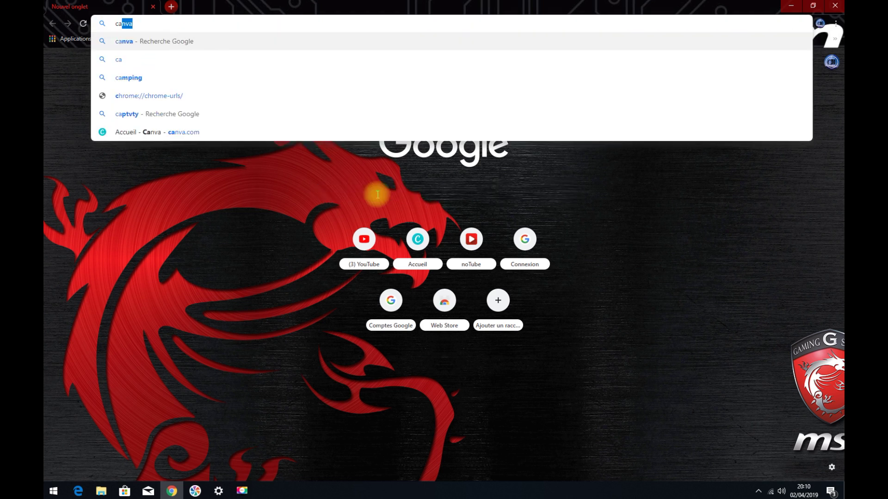
type("nv")
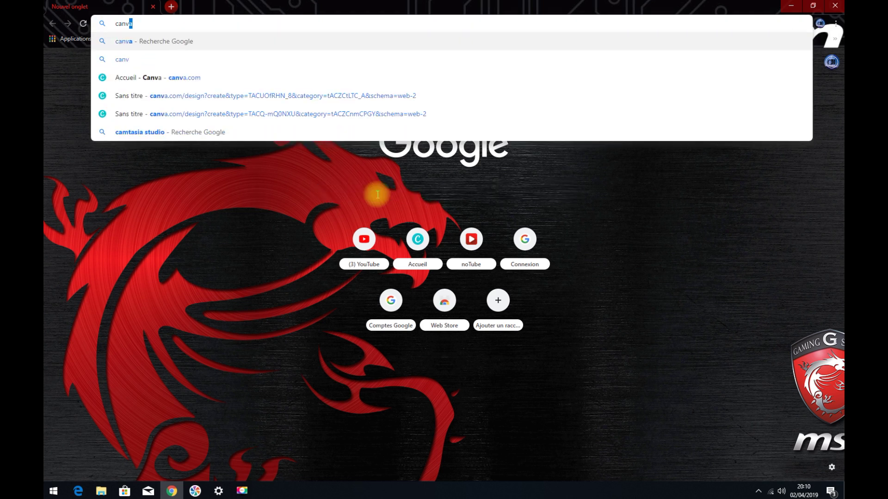
type("a")
key("Return")
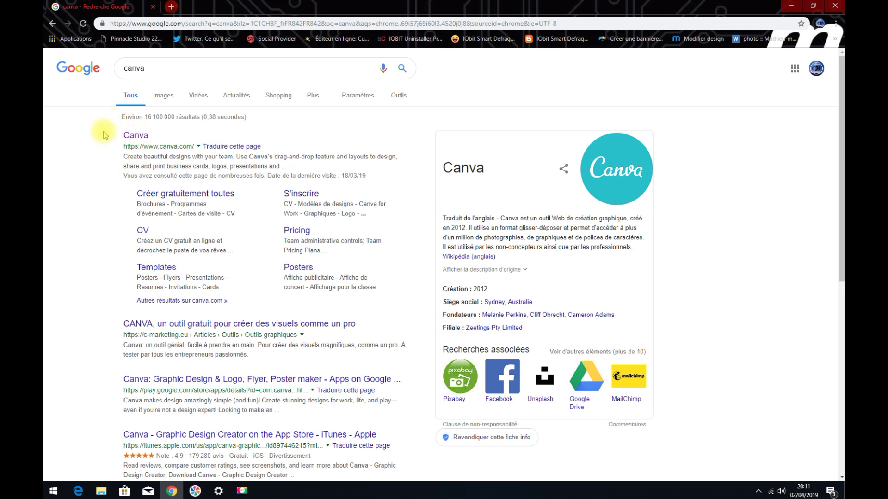
left_click(136, 137)
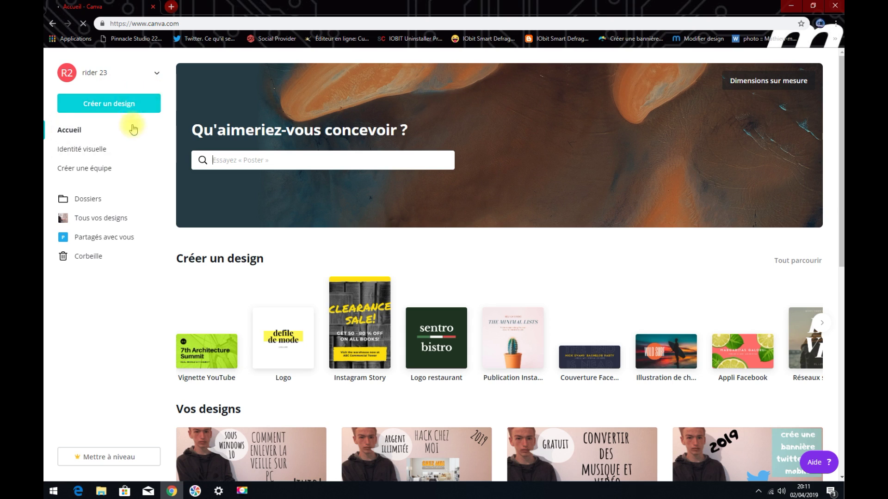
- Browse the full catalogue of Canva design types, from social media and documents through to events and advertisements
left_click(785, 262)
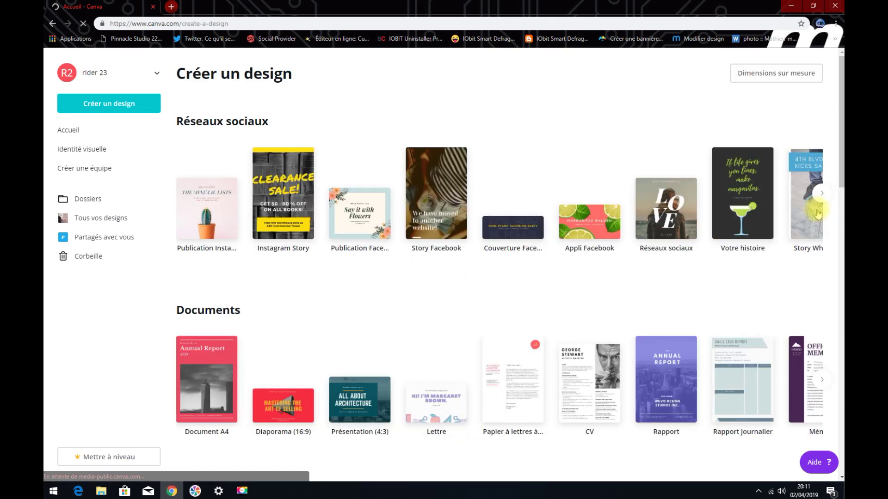
left_click(821, 194)
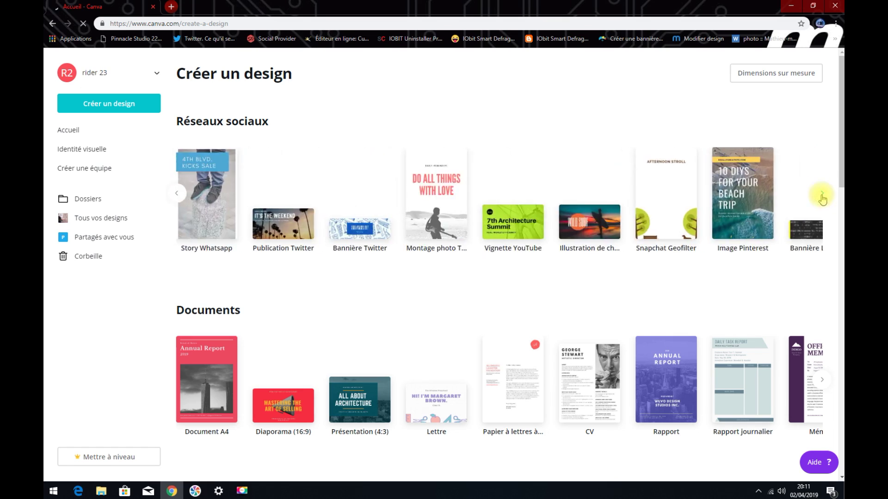
left_click(824, 194)
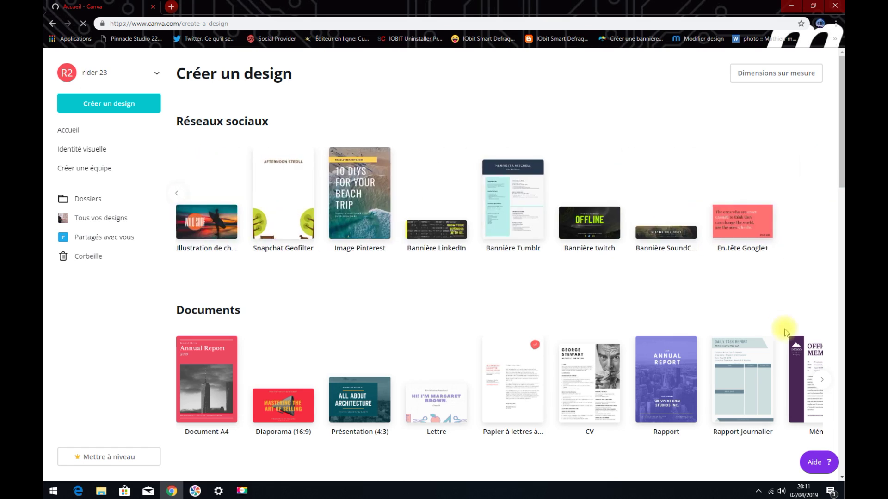
left_click(821, 383)
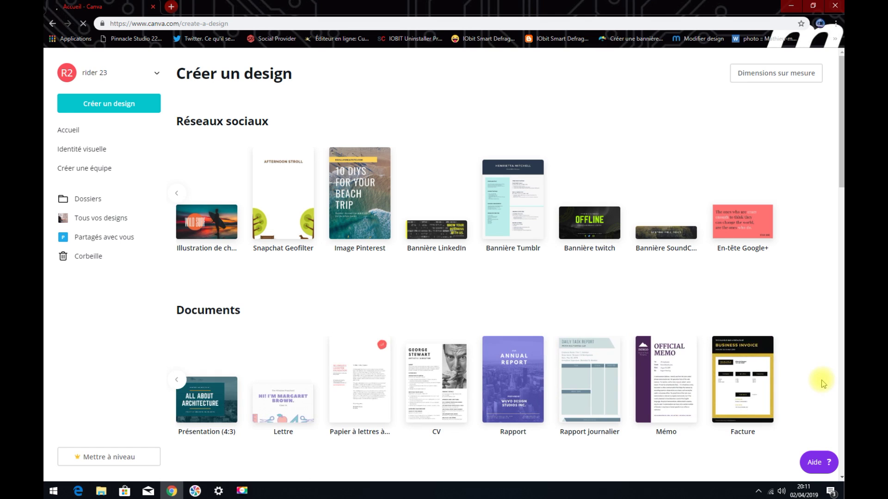
scroll(439, 287, "down", 2)
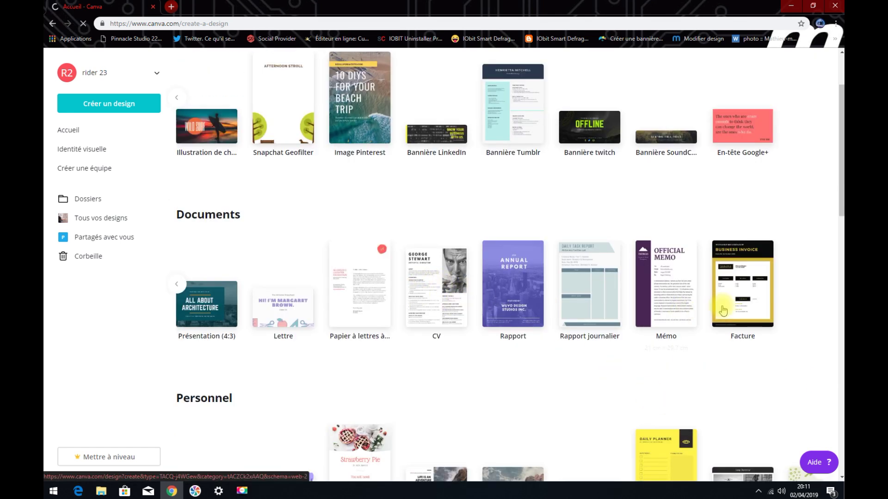
scroll(525, 377, "down", 4)
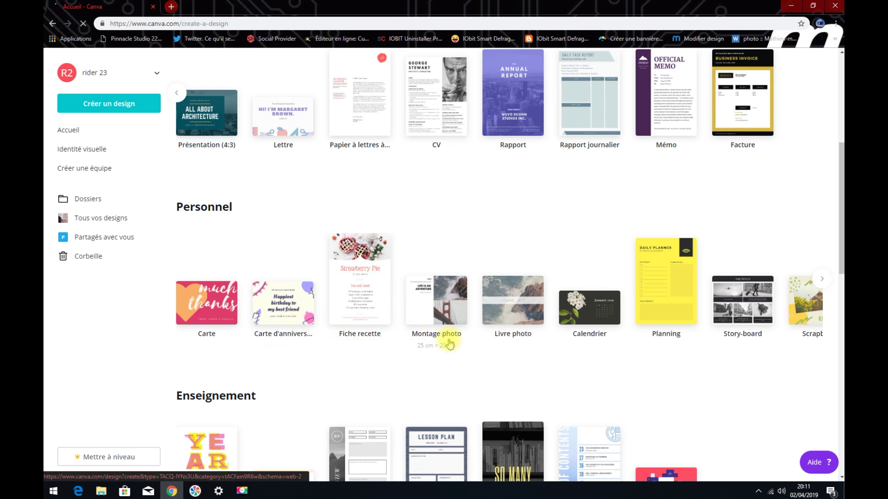
scroll(448, 343, "down", 3)
scroll(486, 418, "down", 5)
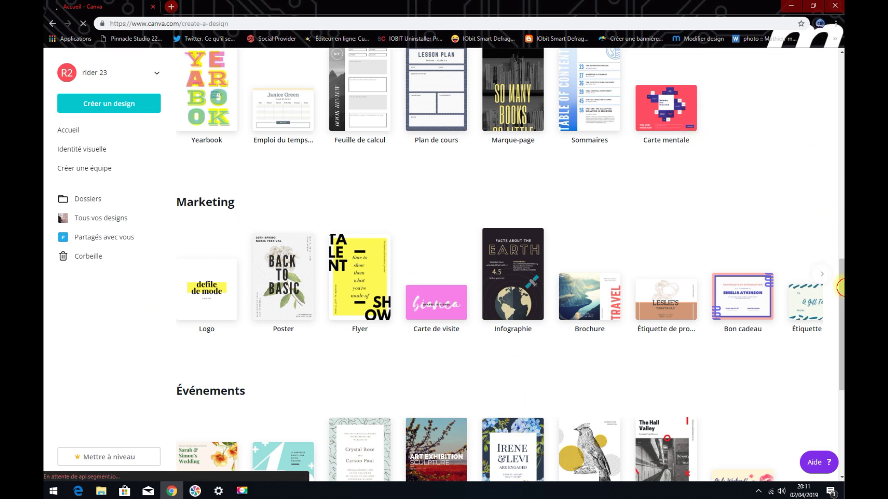
left_click_drag(841, 288, 838, 170)
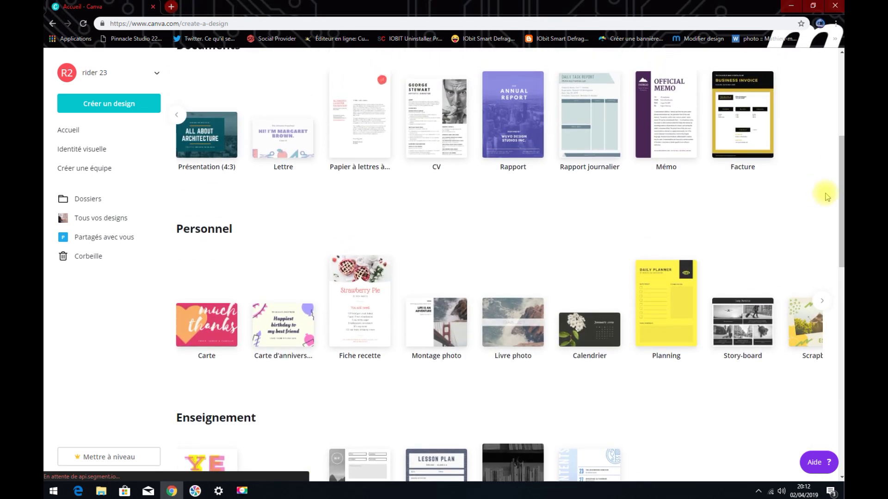
left_click_drag(842, 192, 840, 96)
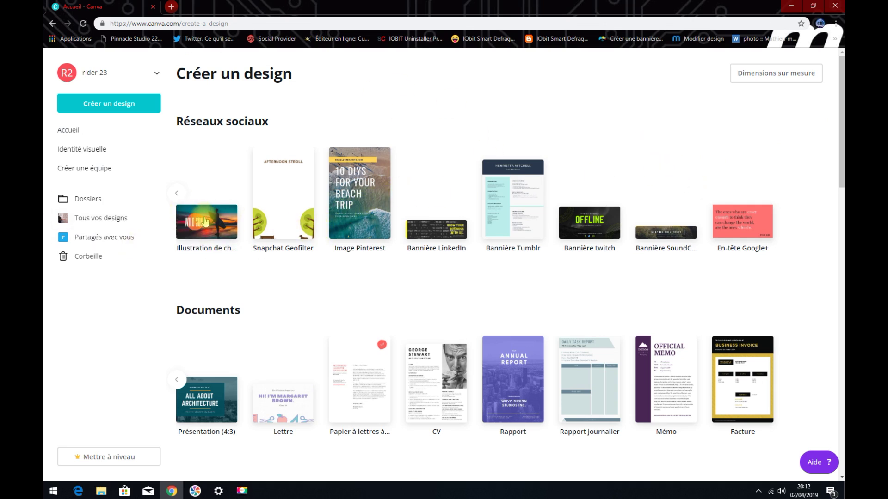
scroll(206, 222, "down", 18)
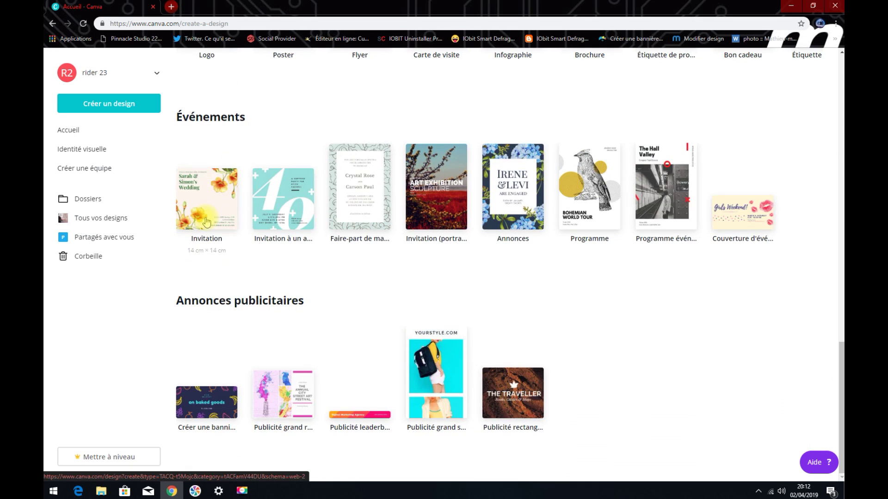
- Create a medium rectangle advertisement design and apply the "Black Friday Is Here" template to it
left_click(521, 416)
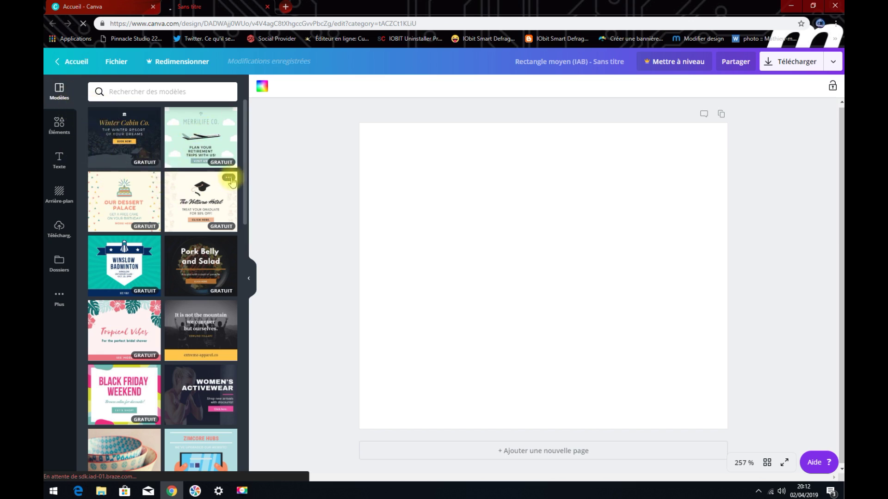
left_click_drag(247, 175, 259, 270)
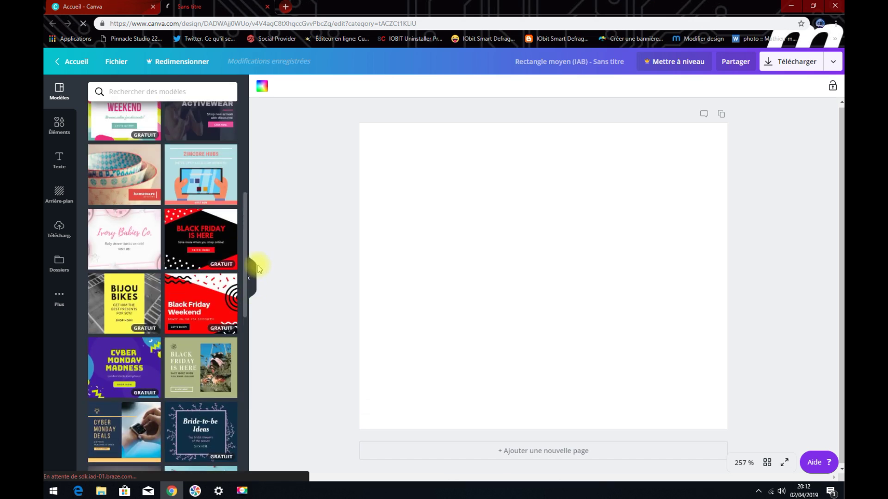
left_click(212, 241)
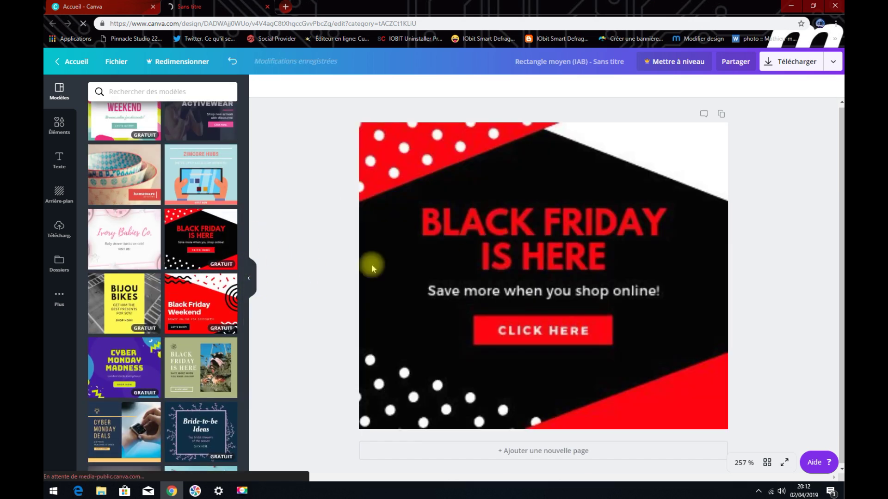
- Delete the black central background shape and the white shape in the upper-right corner of the design
left_click(470, 199)
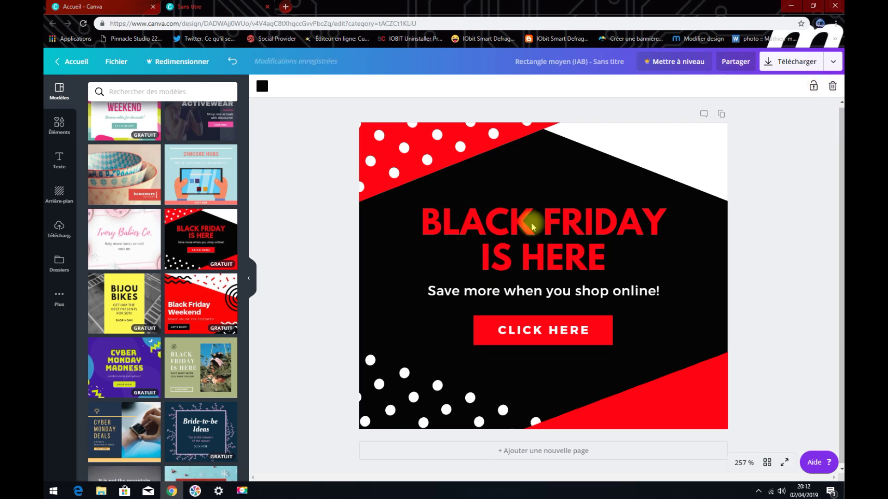
left_click(834, 87)
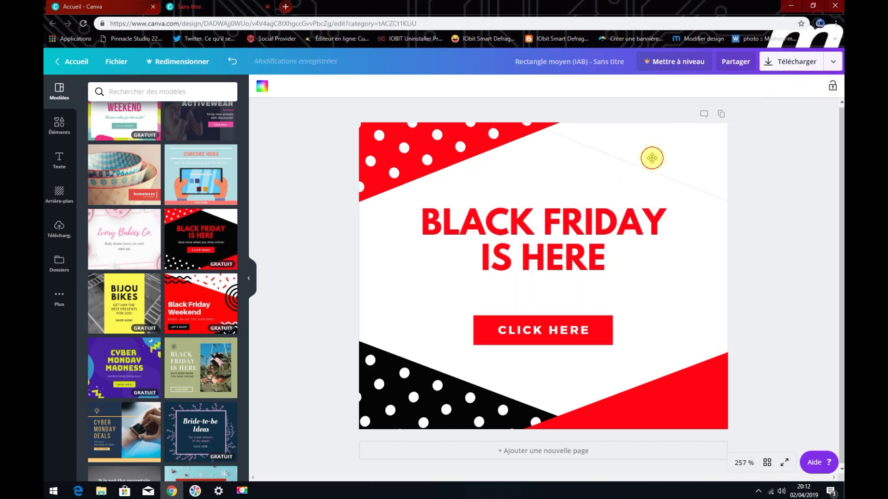
left_click(652, 158)
left_click(831, 86)
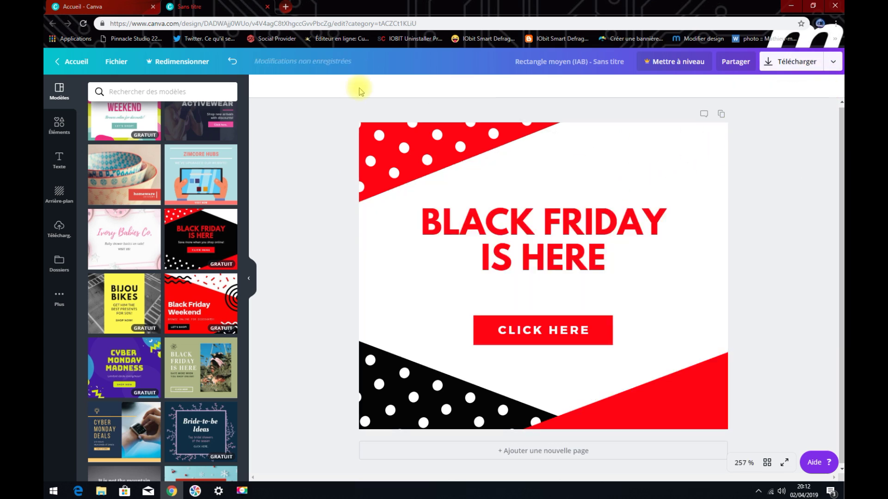
- Look through the complete collection of grid layouts among the design elements, then return to the elements overview
left_click(64, 130)
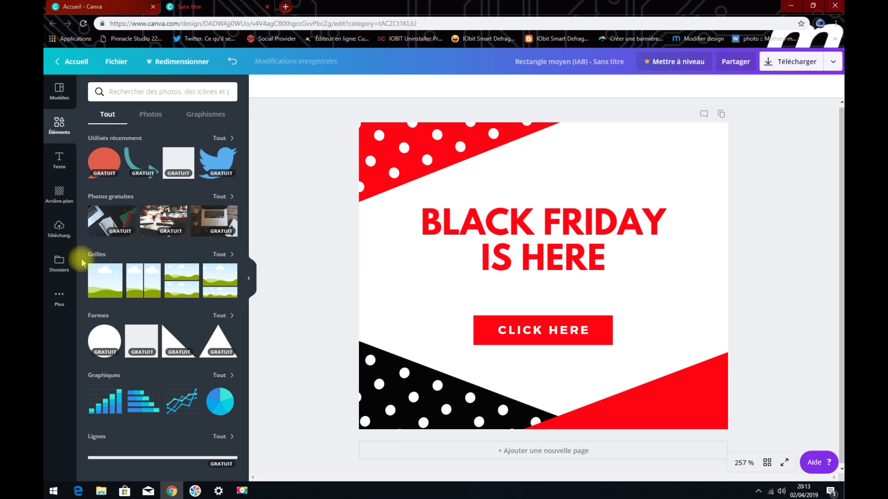
left_click(224, 255)
scroll(140, 228, "down", 5)
scroll(142, 225, "up", 5)
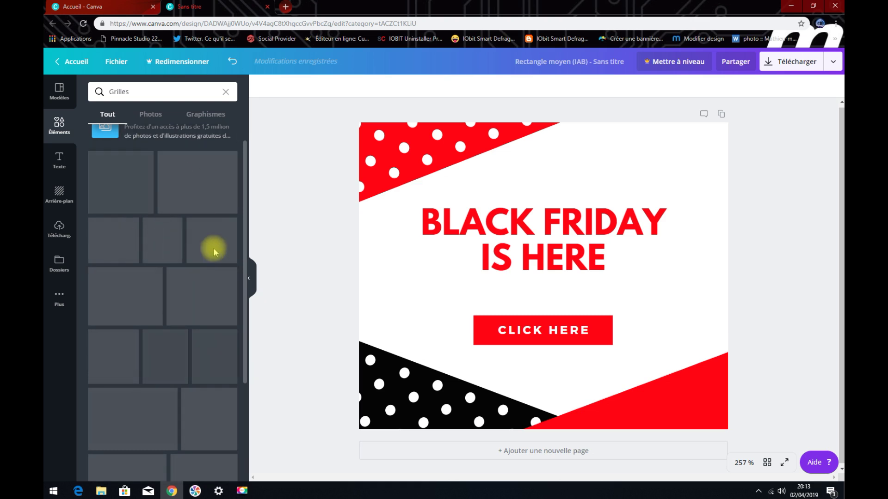
scroll(244, 207, "up", 1)
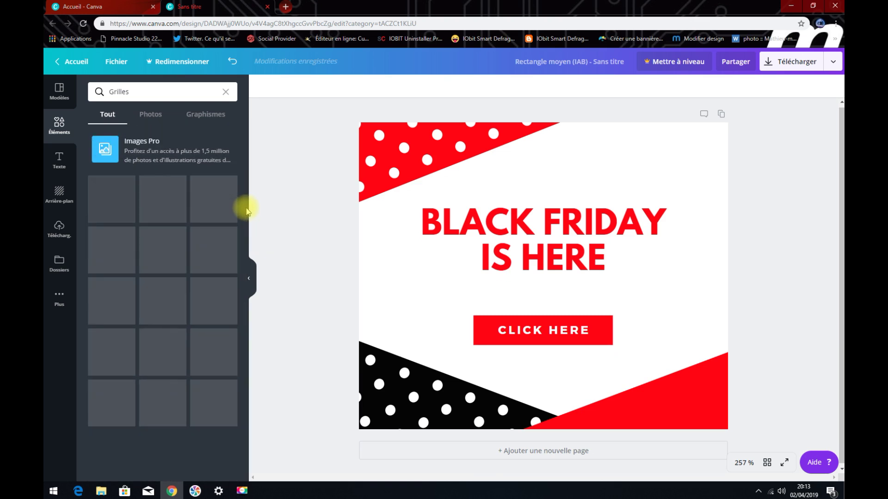
scroll(229, 241, "down", 1)
scroll(164, 250, "down", 6)
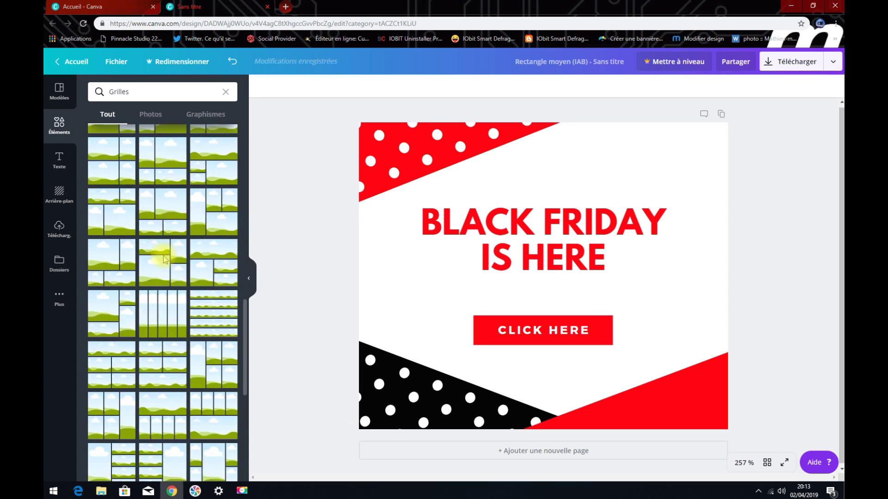
scroll(164, 260, "down", 4)
scroll(164, 260, "down", 4)
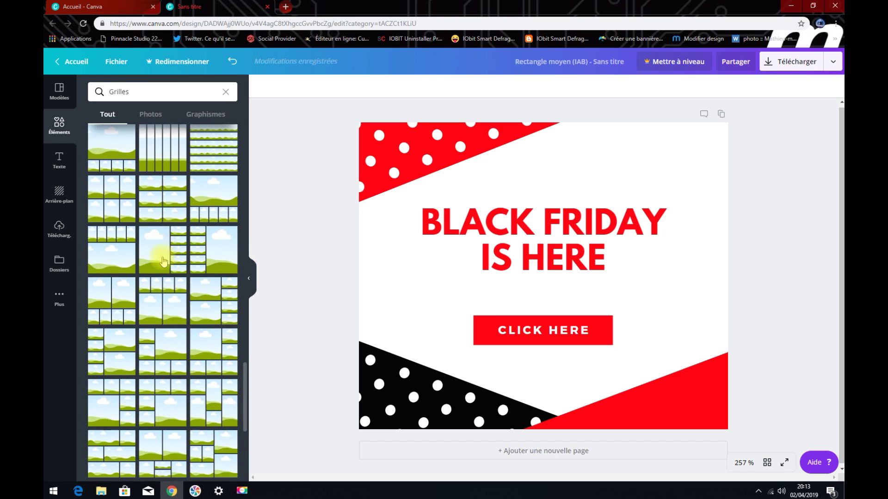
scroll(160, 240, "down", 3)
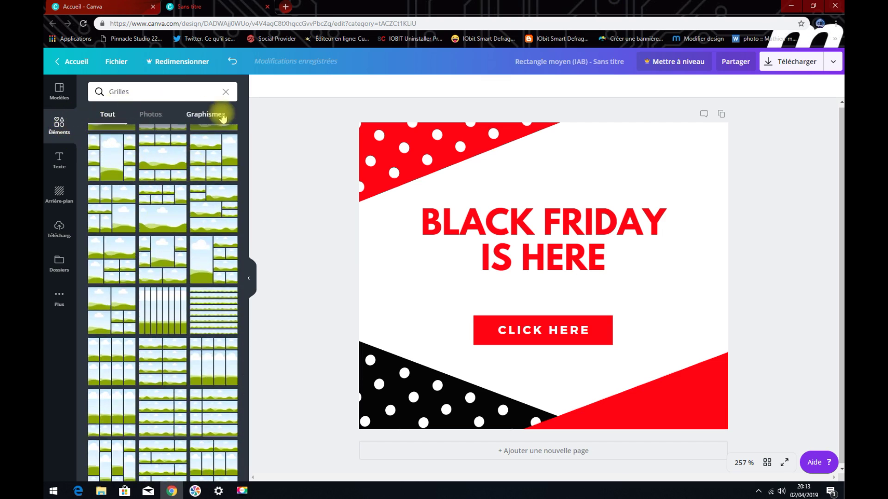
left_click(225, 93)
- Look through the complete collection of frames (Cadres), including the letter and number frames, then return to the elements overview
scroll(194, 240, "down", 2)
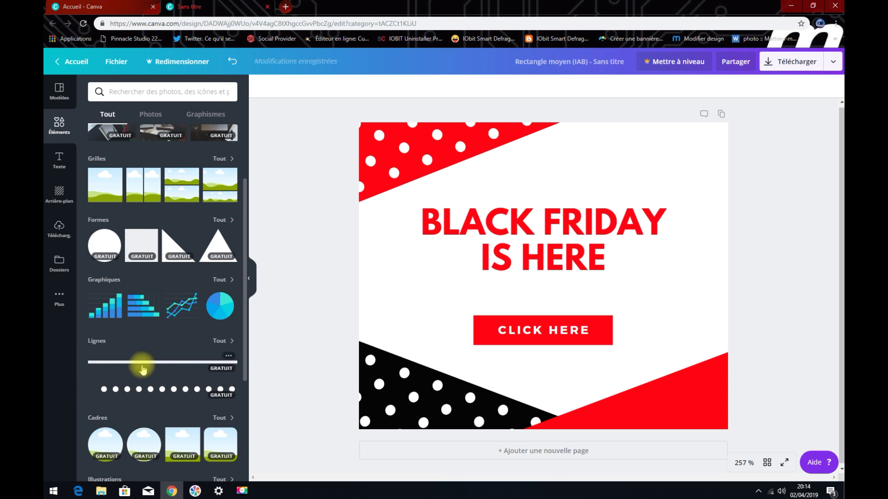
scroll(146, 368, "down", 2)
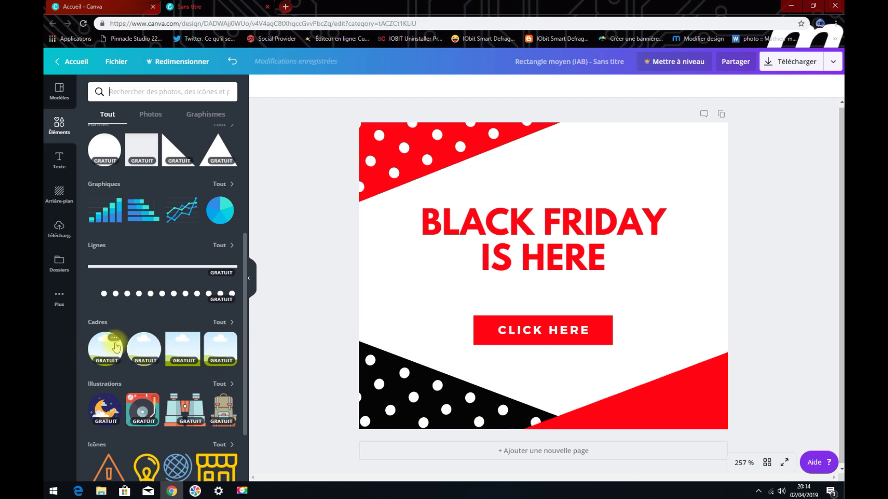
left_click(219, 322)
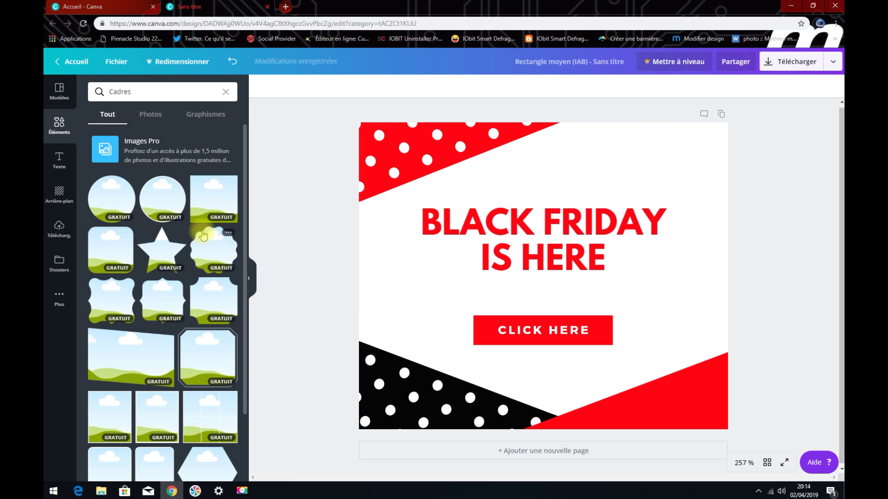
scroll(185, 324, "down", 5)
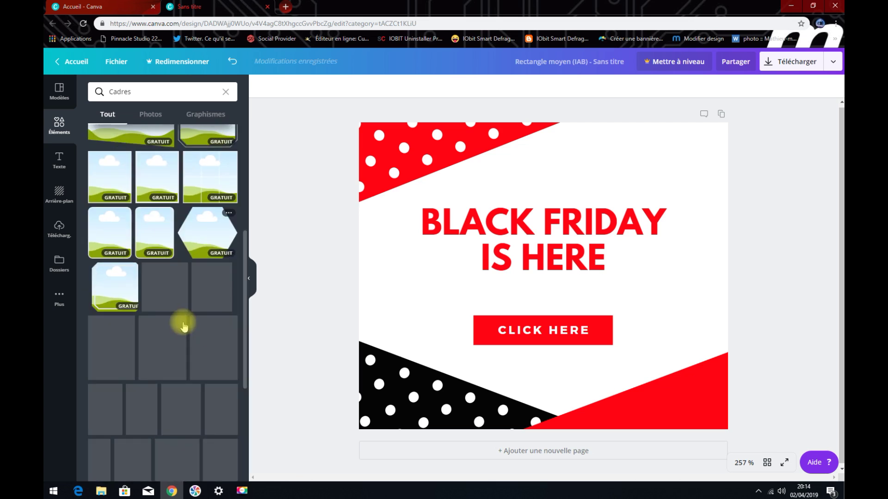
scroll(166, 324, "down", 6)
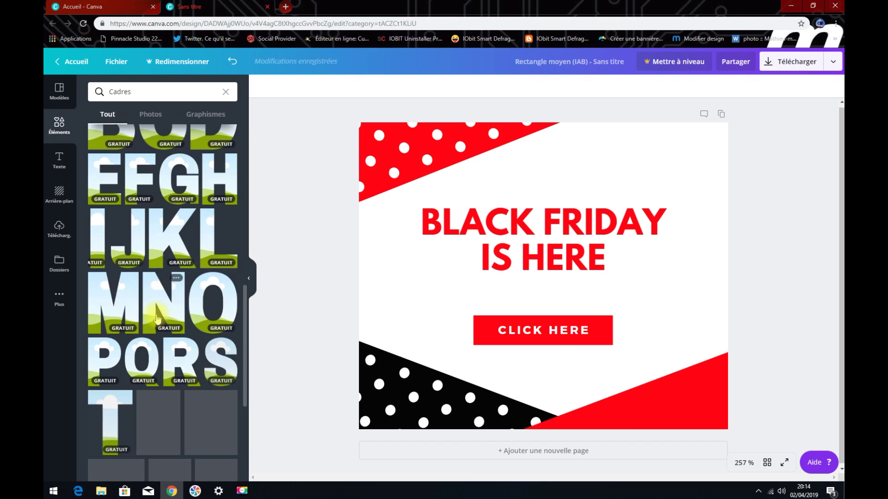
scroll(158, 314, "down", 6)
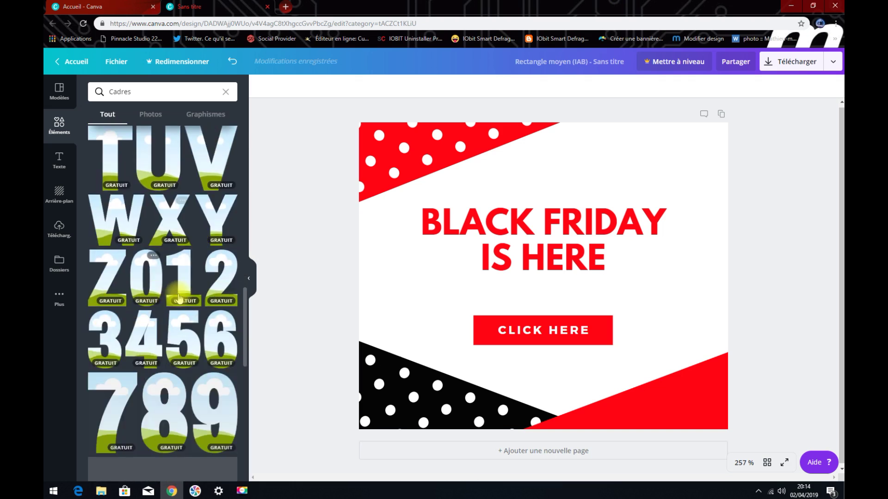
scroll(176, 300, "down", 4)
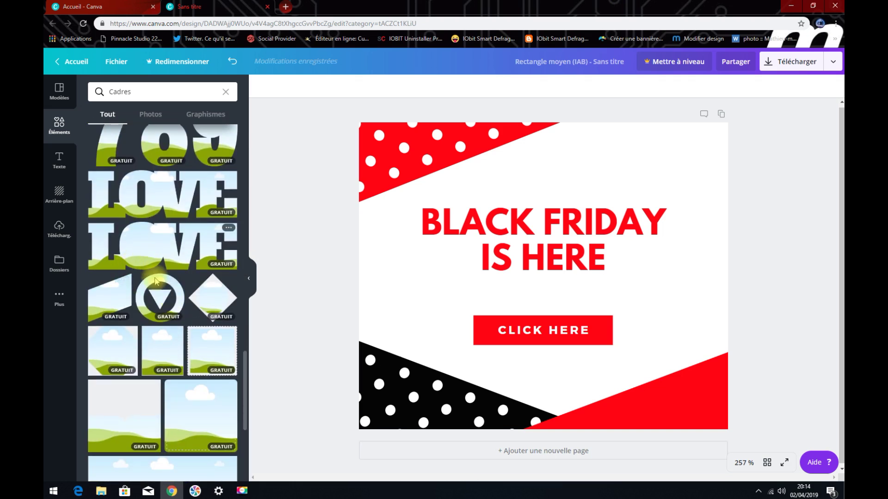
scroll(119, 322, "down", 7)
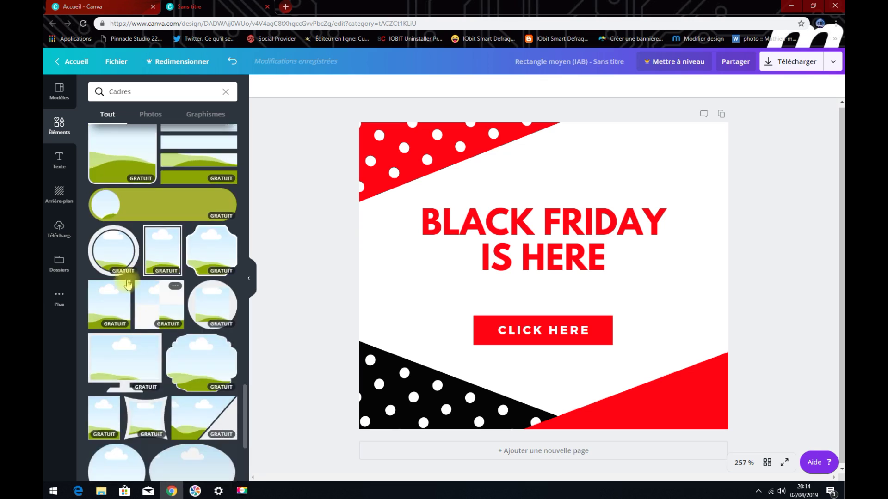
scroll(92, 301, "down", 3)
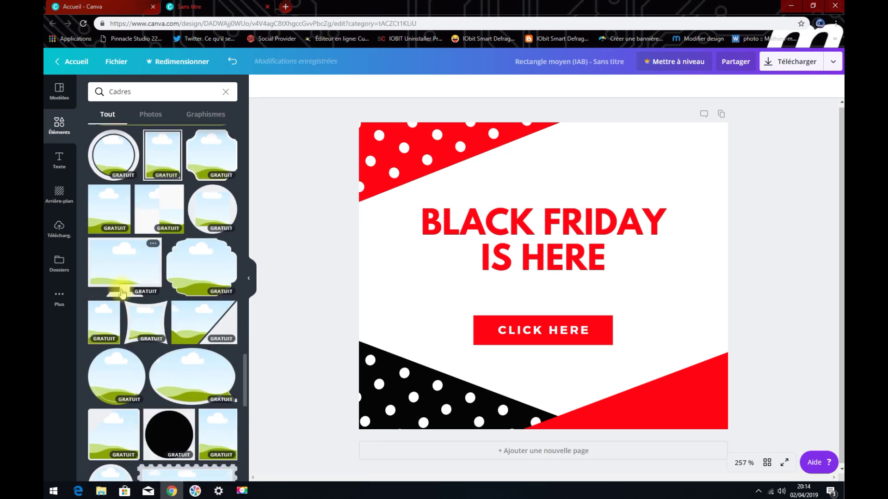
scroll(125, 301, "down", 3)
scroll(124, 326, "down", 10)
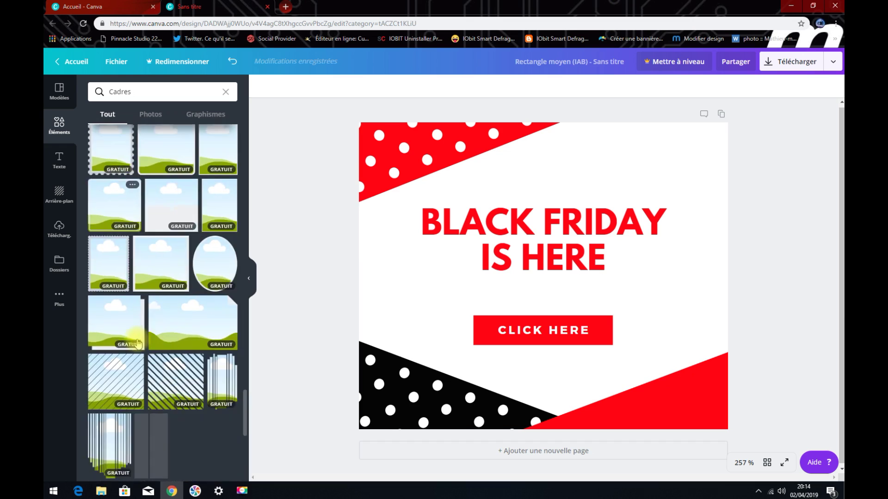
scroll(138, 344, "down", 1)
scroll(173, 393, "down", 3)
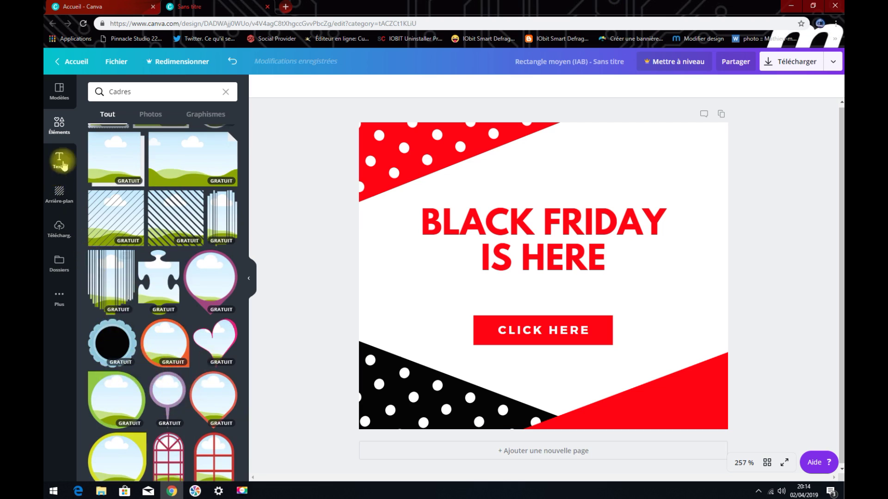
left_click(226, 93)
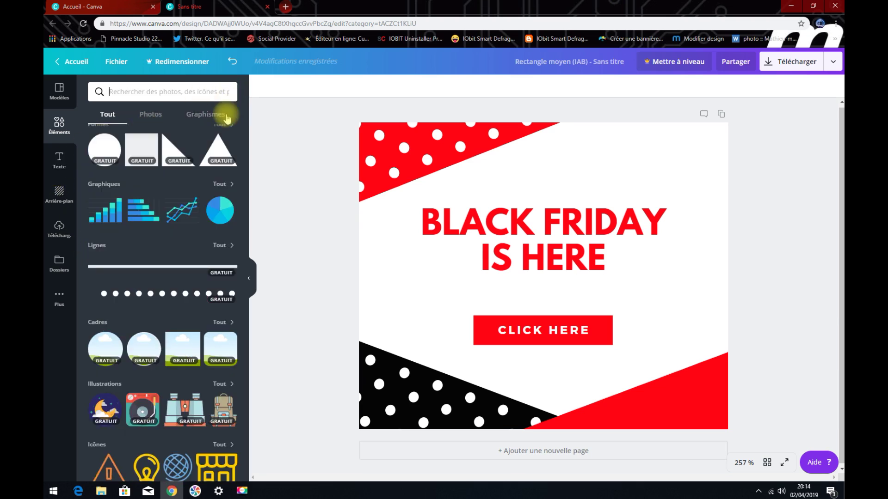
- View the full illustrations collection among the design elements, then go back to the elements overview
scroll(203, 237, "down", 2)
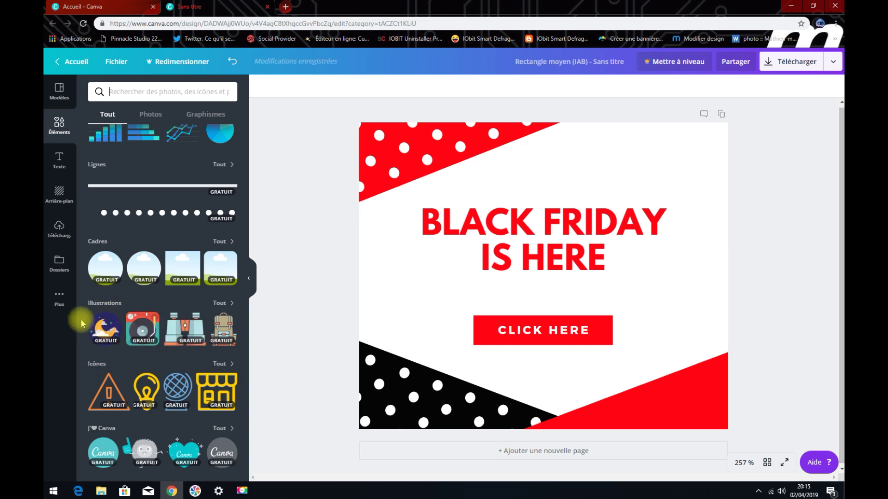
left_click(218, 304)
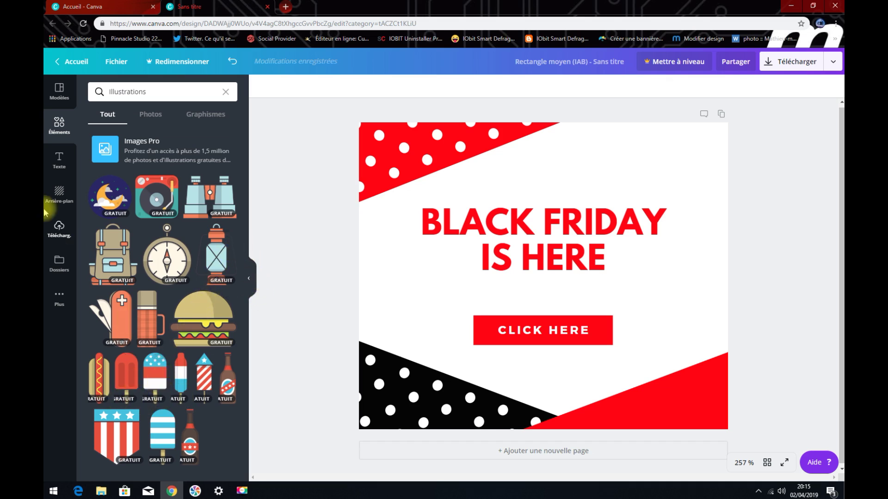
left_click(225, 94)
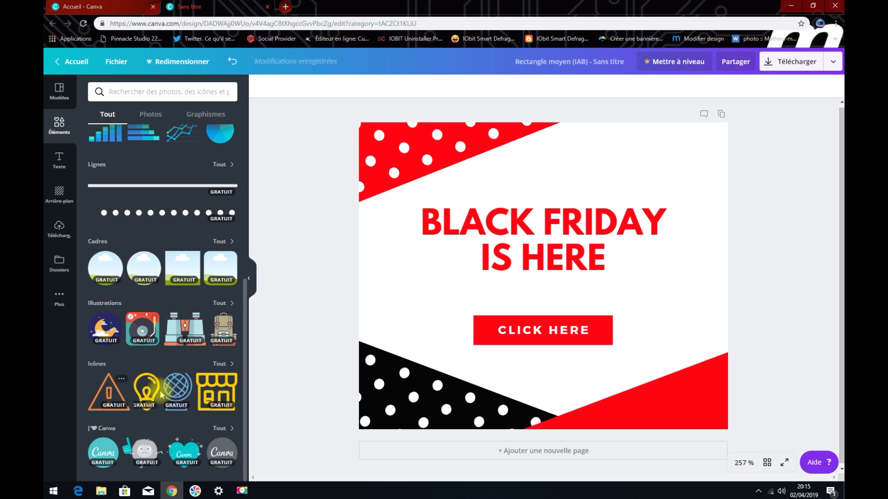
- Browse the full icons collection and insert the paid red house map-pin graphic on a green map into the design
left_click(220, 365)
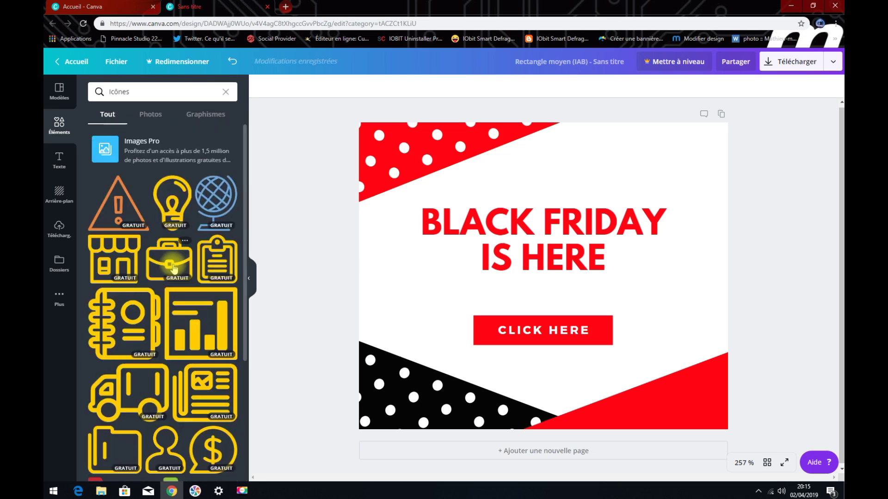
scroll(178, 279, "down", 10)
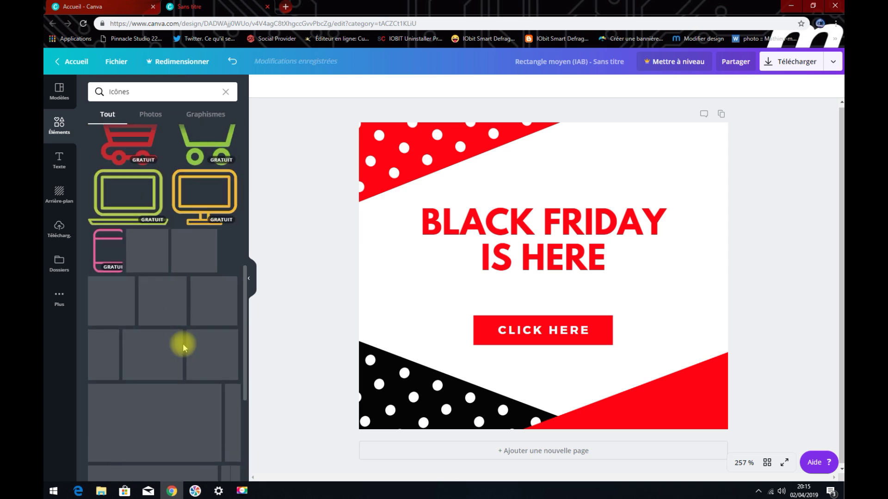
scroll(184, 355, "down", 10)
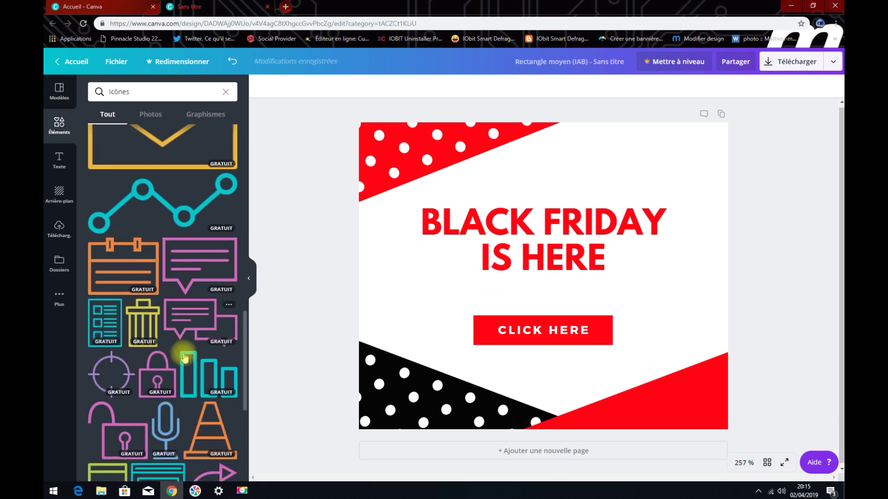
scroll(184, 356, "down", 10)
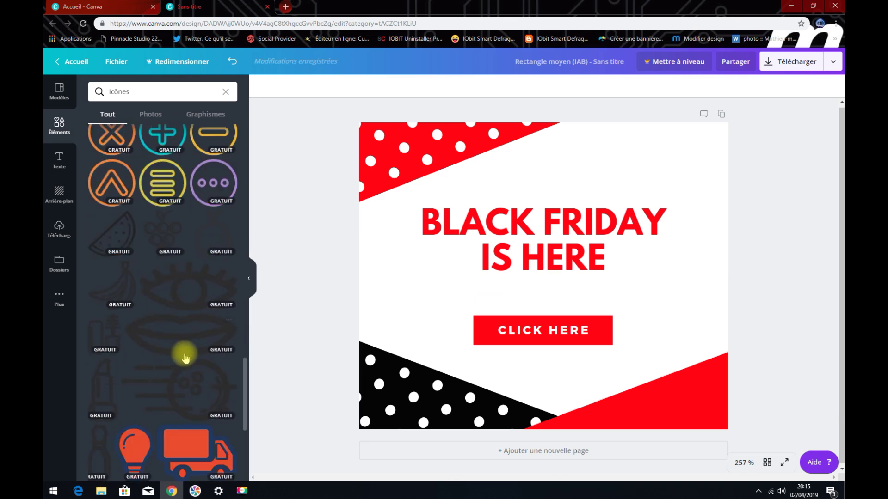
scroll(184, 358, "down", 5)
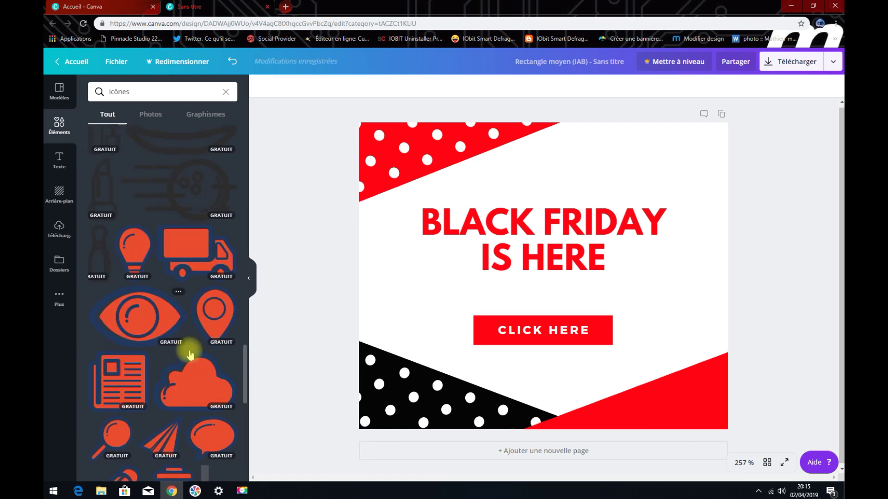
scroll(190, 354, "down", 10)
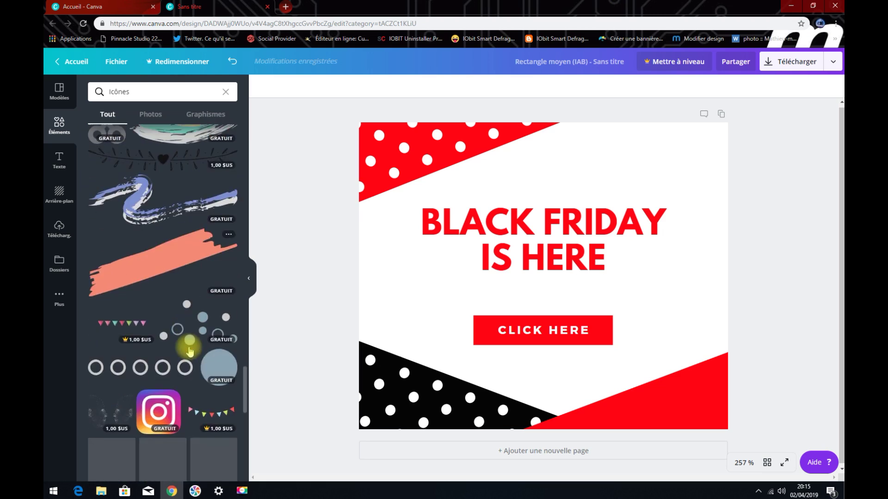
scroll(189, 351, "down", 2)
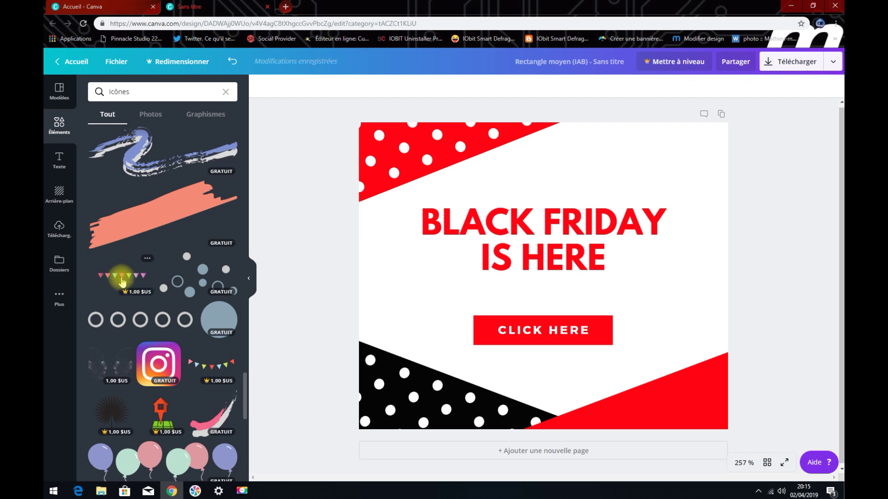
left_click(159, 419)
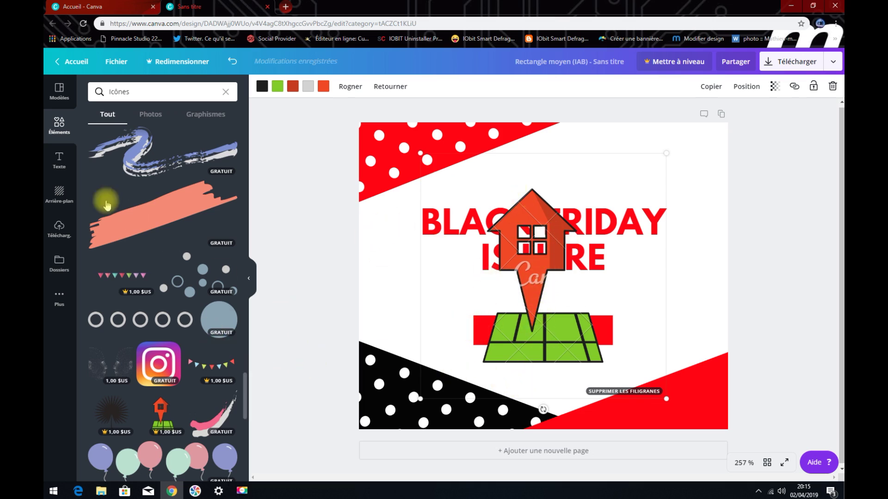
left_click(226, 94)
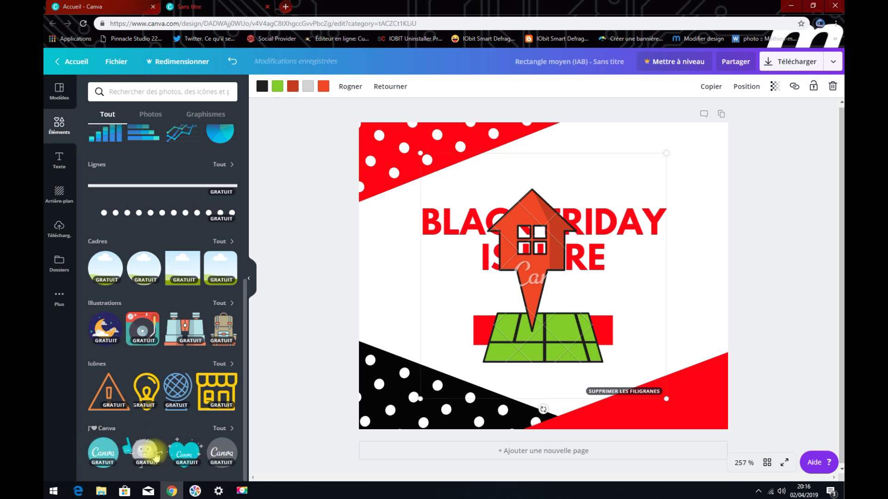
- Look through the complete "J'♥ Canva" collection, then return to the elements overview
left_click(220, 429)
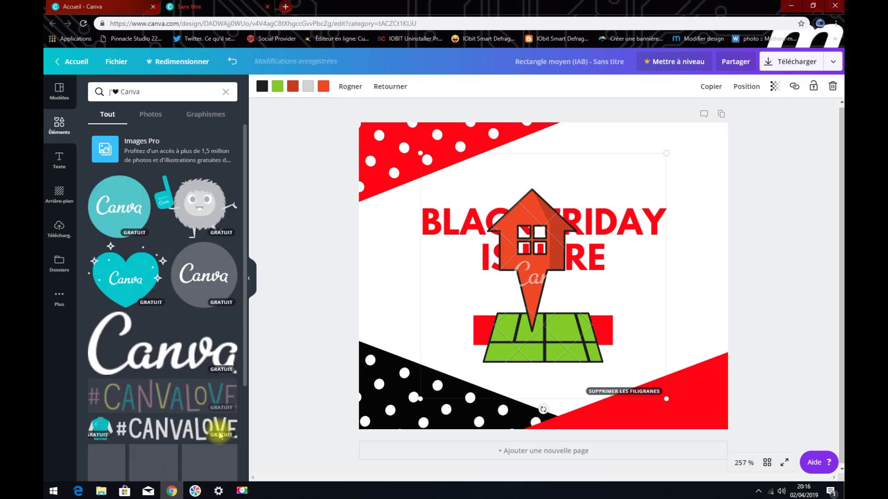
scroll(132, 323, "down", 10)
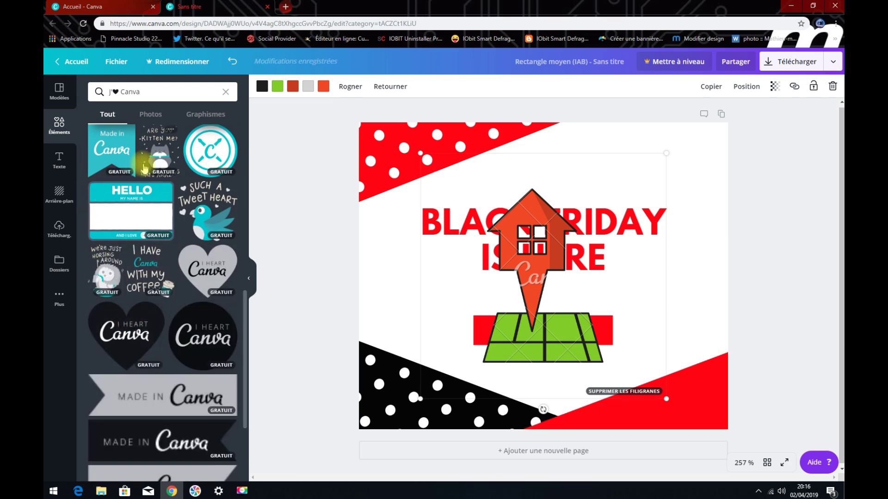
left_click(224, 90)
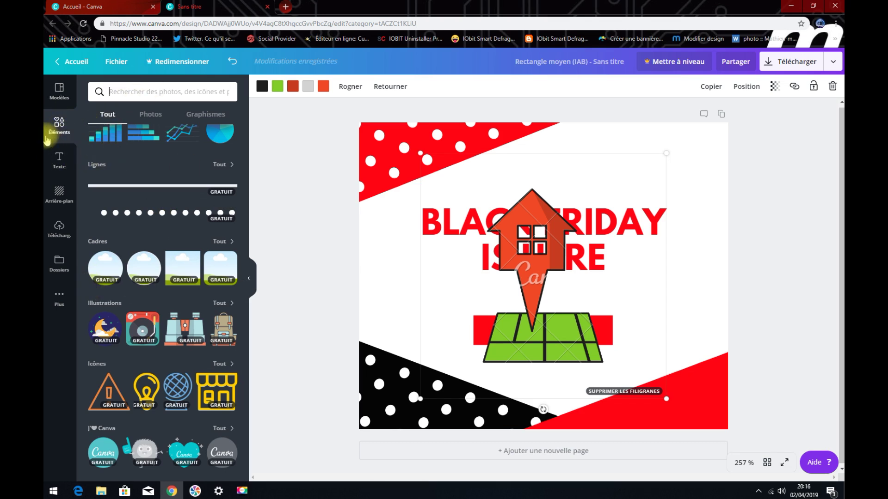
- Browse the ready-made text combinations and add a new plain text box to the design
left_click(61, 162)
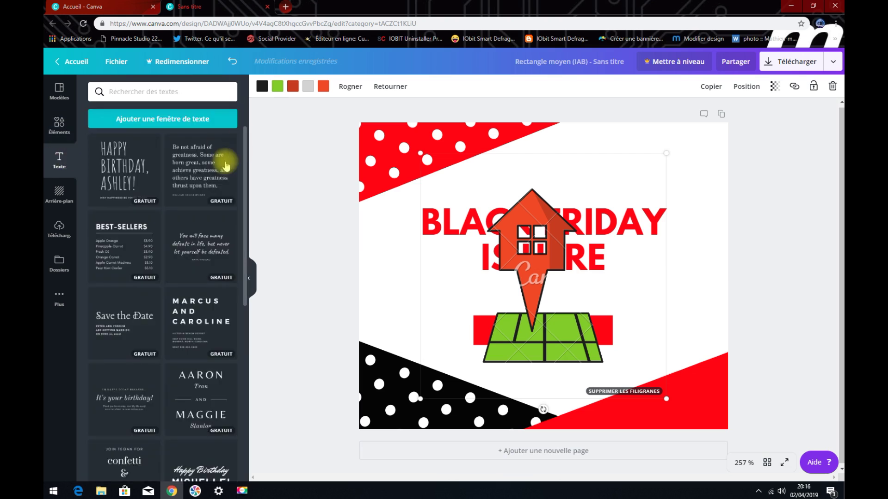
scroll(200, 174, "down", 10)
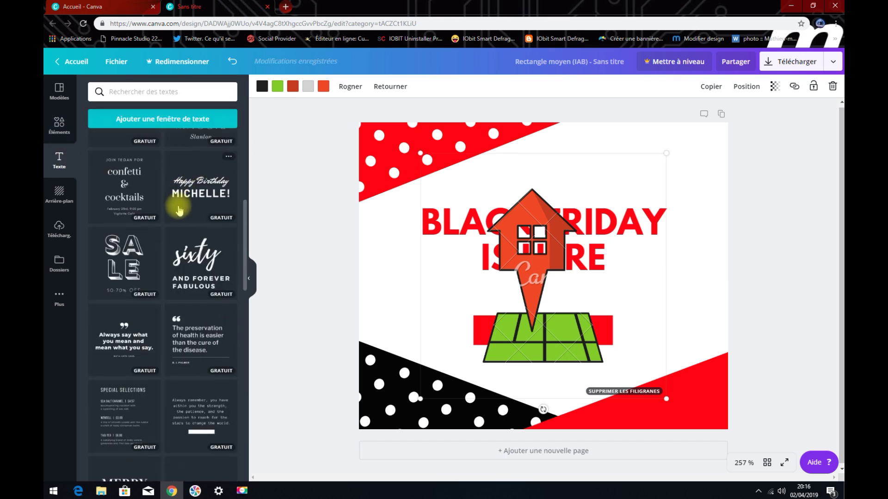
scroll(169, 210, "down", 5)
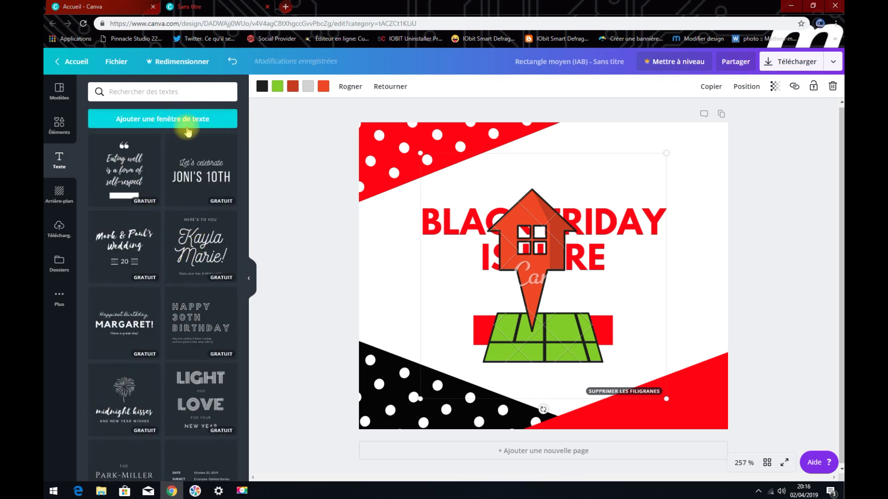
key("t")
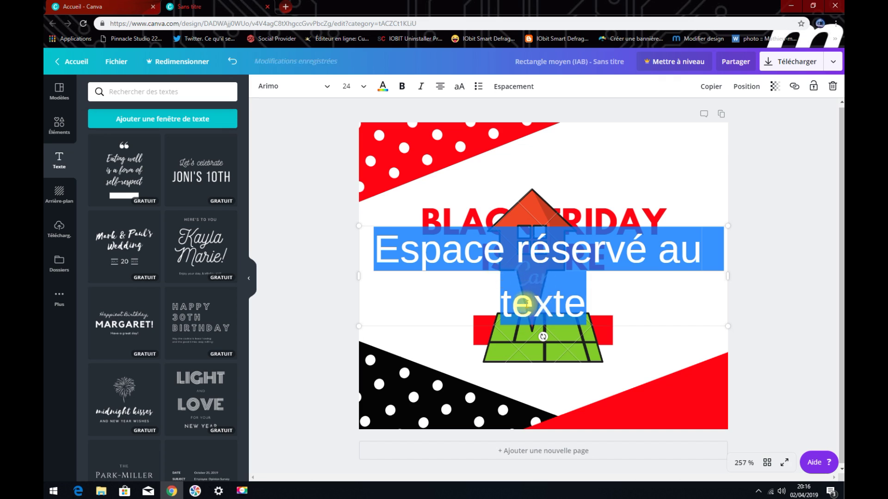
- Set the new text box's font to League Spartan and its colour to the default palette's medium blue
left_click(289, 86)
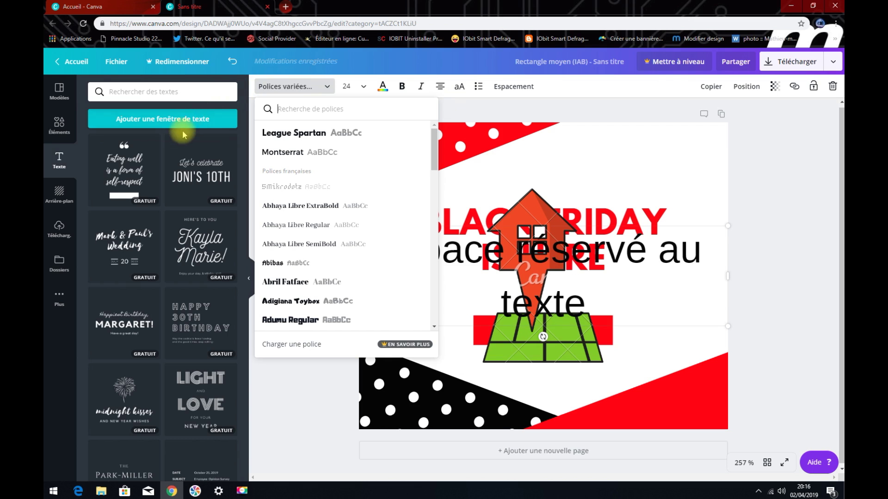
left_click(298, 132)
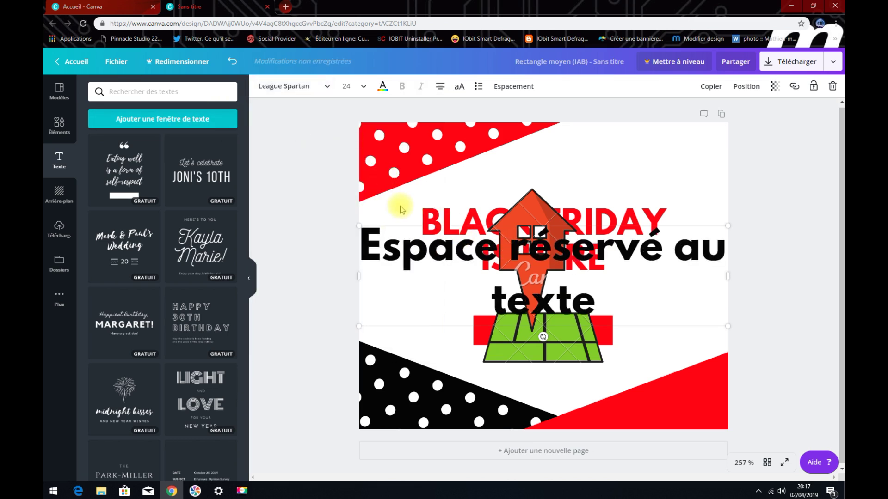
left_click(385, 92)
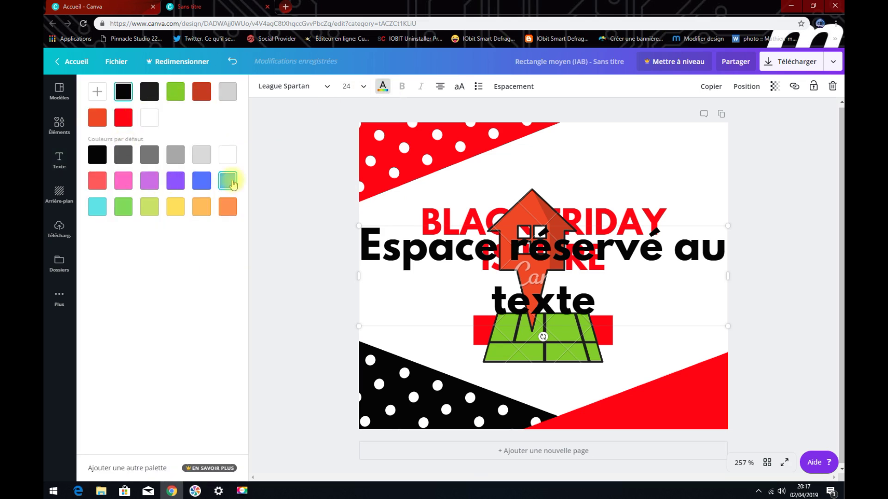
left_click(201, 185)
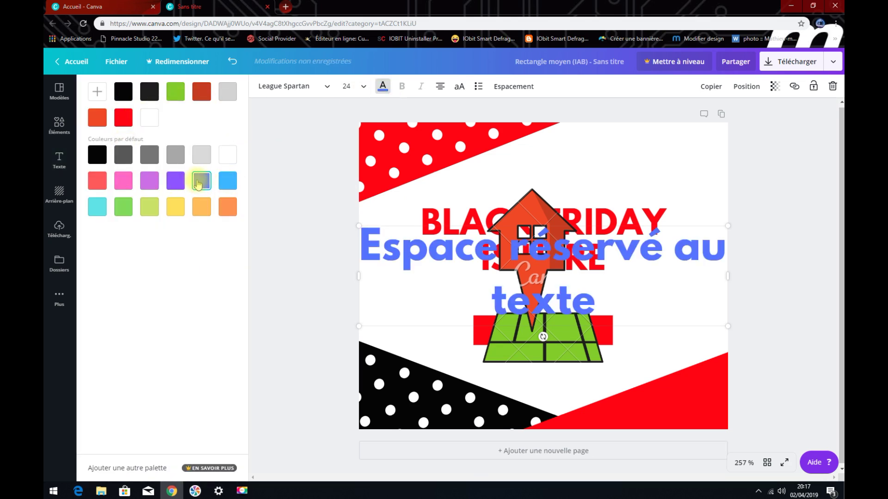
- Change the new text's colour to the custom blue #0733ff and deselect the text box
left_click(92, 91)
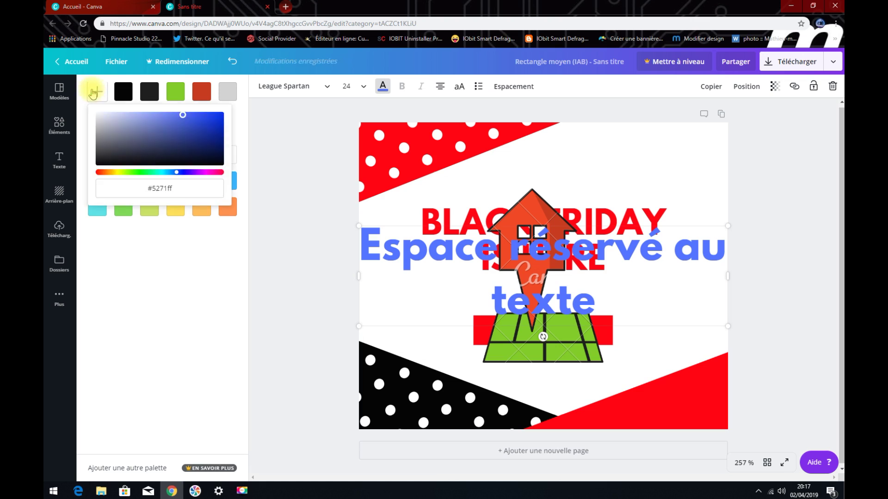
left_click_drag(182, 114, 219, 116)
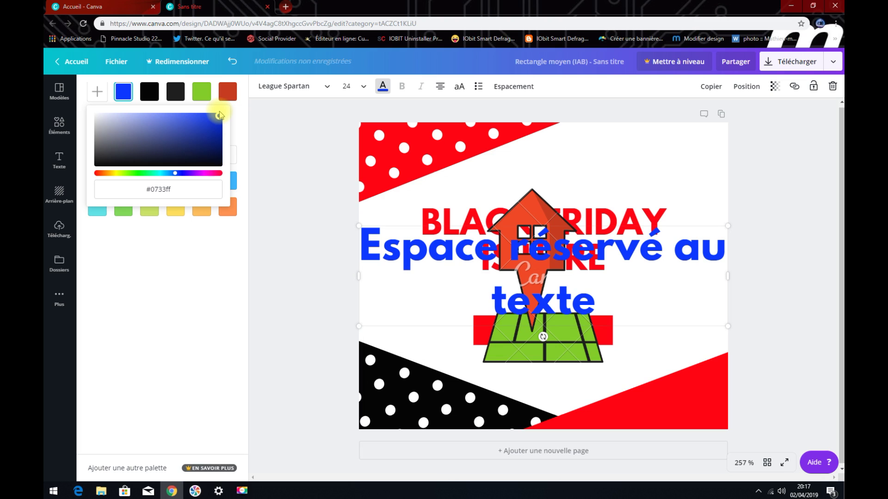
left_click(273, 158)
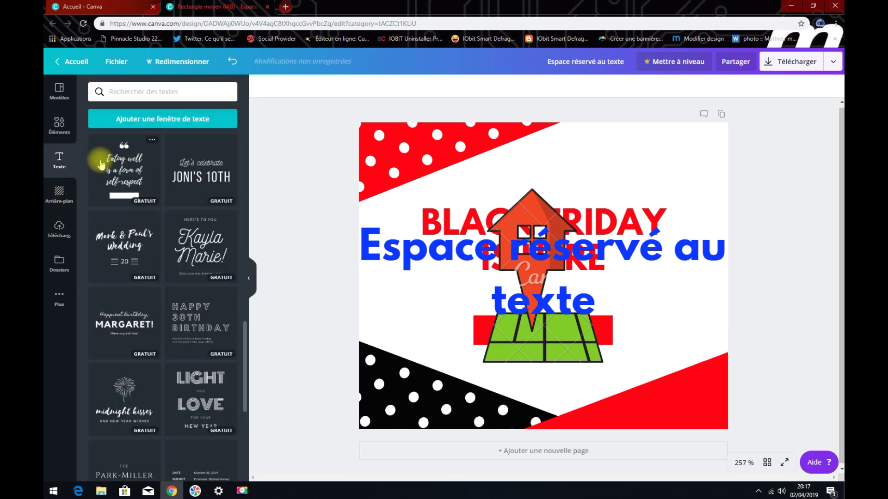
- Browse further through the ready-made text combinations
scroll(102, 164, "down", 10)
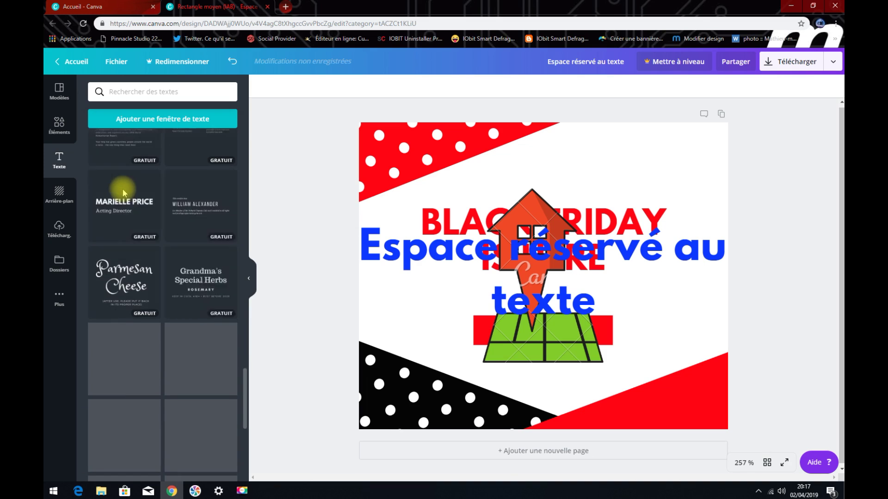
scroll(138, 237, "down", 5)
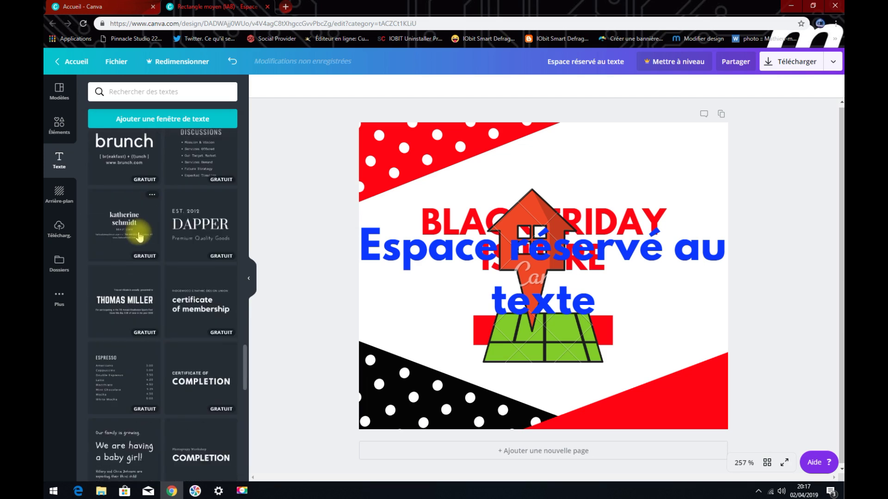
scroll(138, 236, "down", 3)
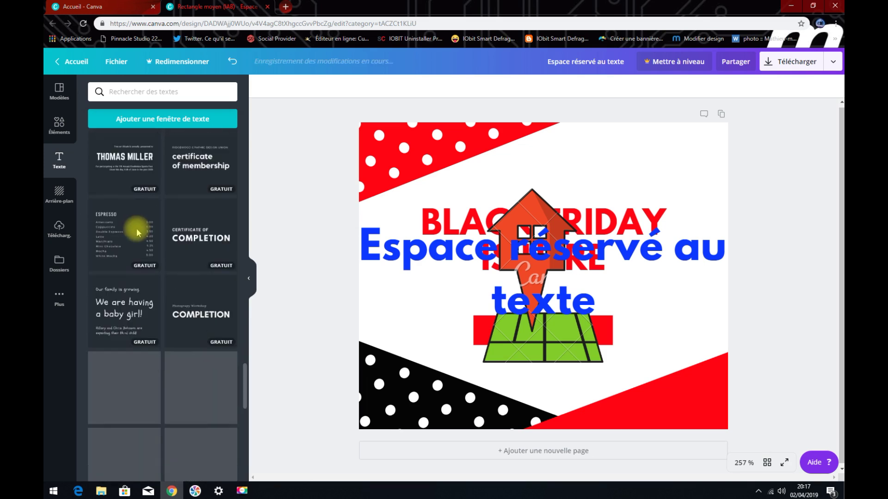
- Look through the gallery of ready-made backgrounds, from photos to gradients and patterns
left_click(52, 194)
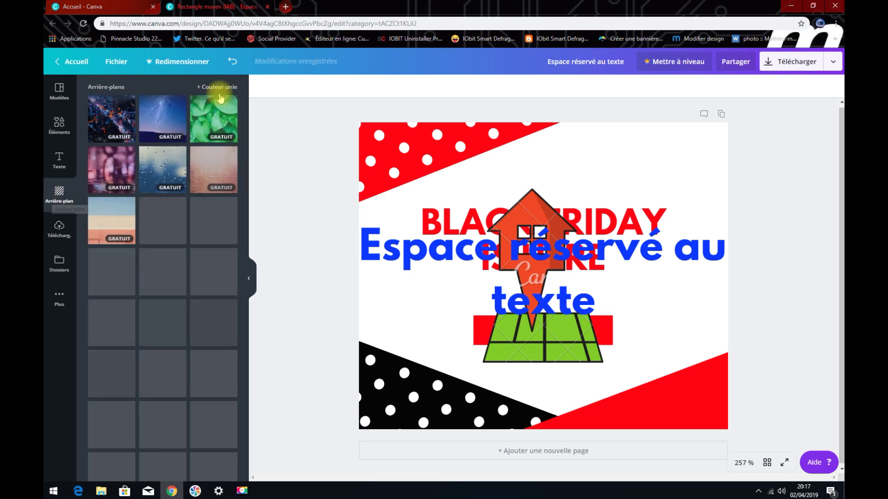
scroll(176, 159, "down", 15)
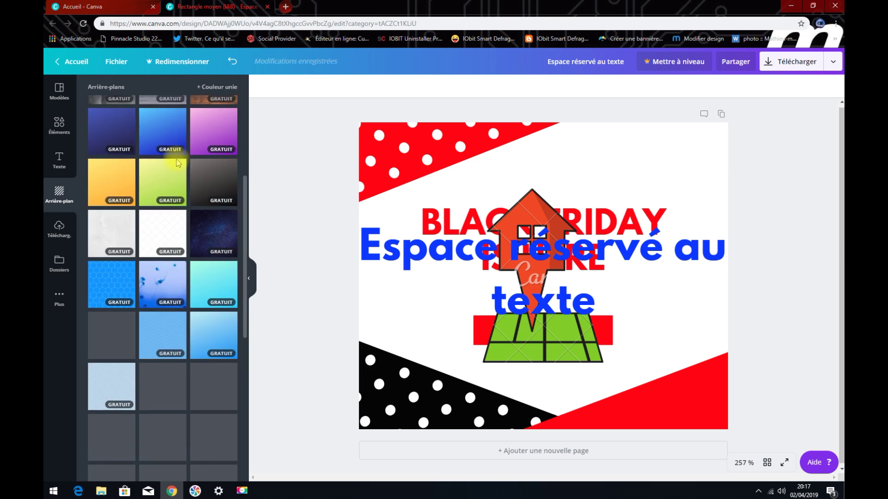
scroll(176, 159, "down", 1)
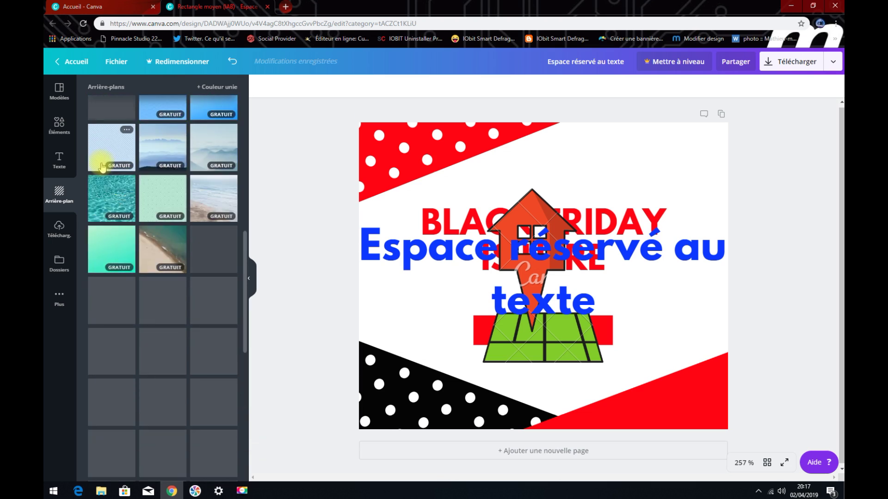
scroll(111, 167, "down", 5)
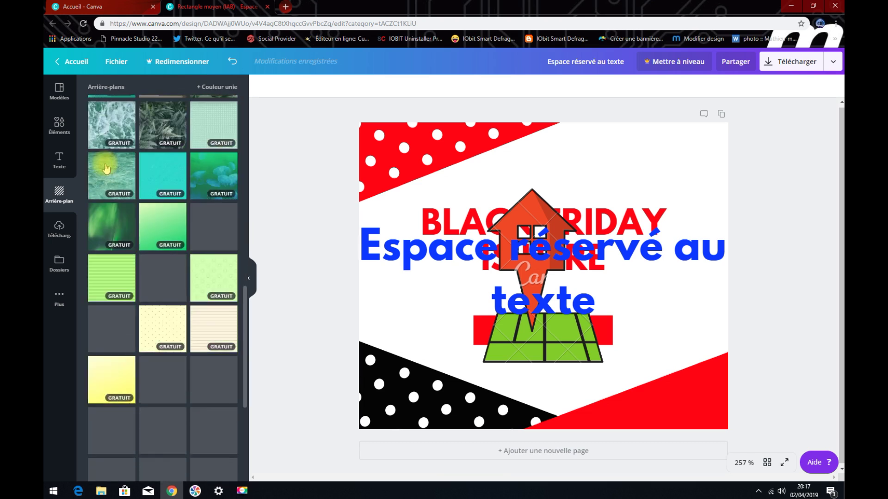
scroll(115, 166, "down", 5)
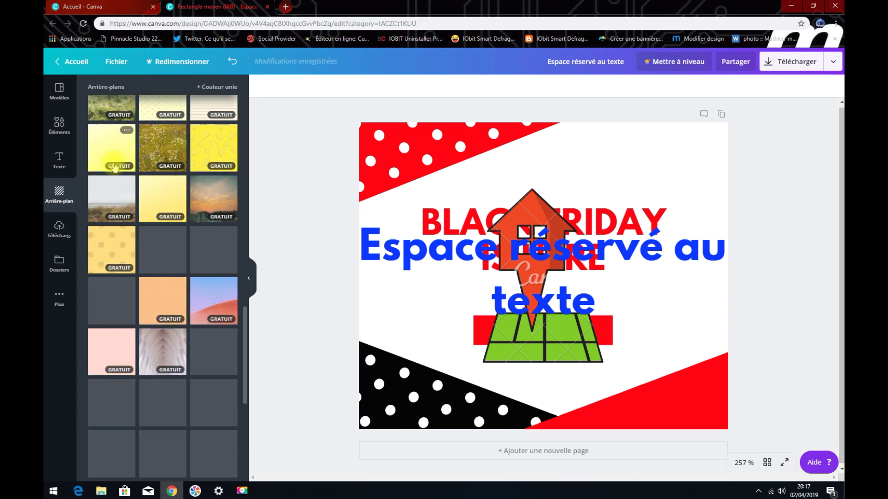
scroll(111, 169, "down", 2)
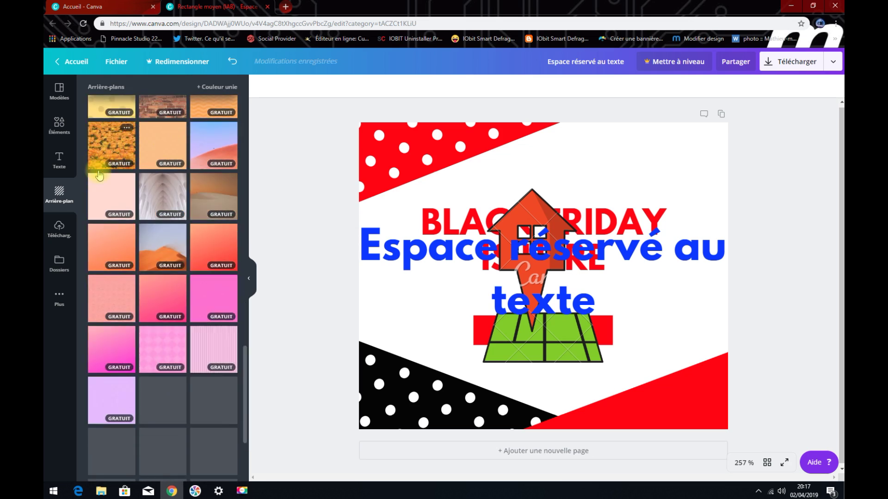
scroll(94, 176, "down", 3)
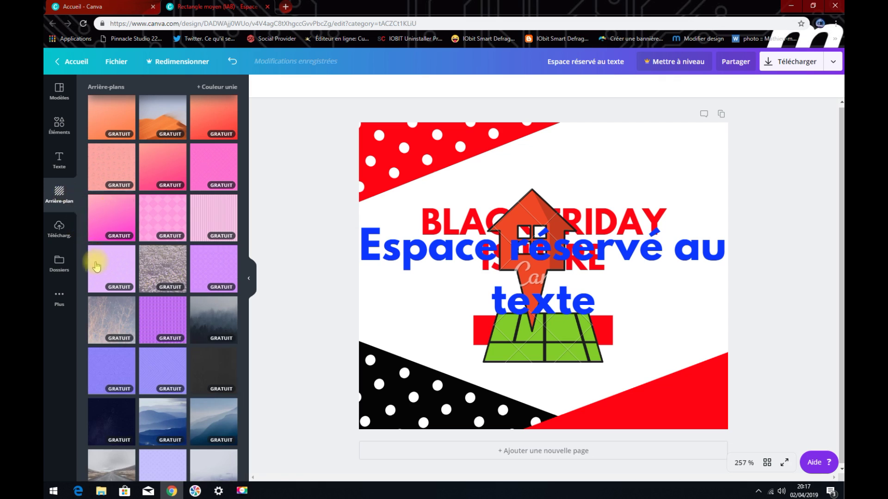
- Upload the round camera logo image from the Téléchargements folder and insert it into the design
left_click(56, 236)
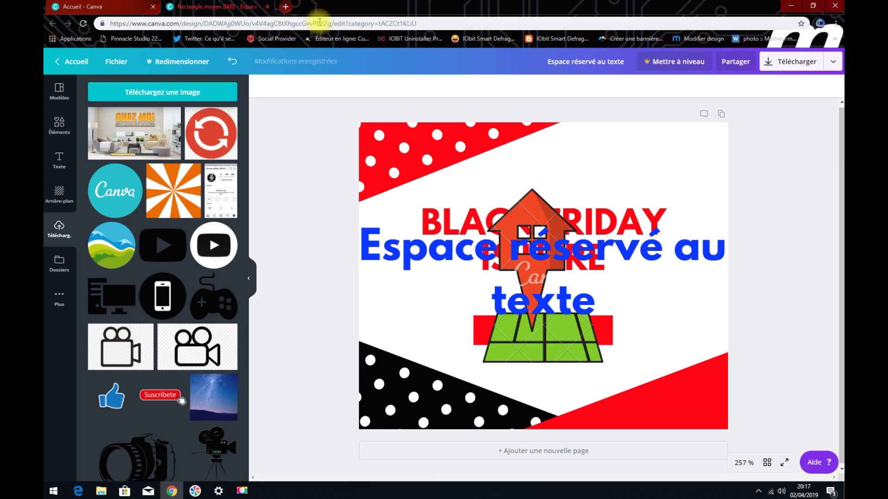
left_click(138, 95)
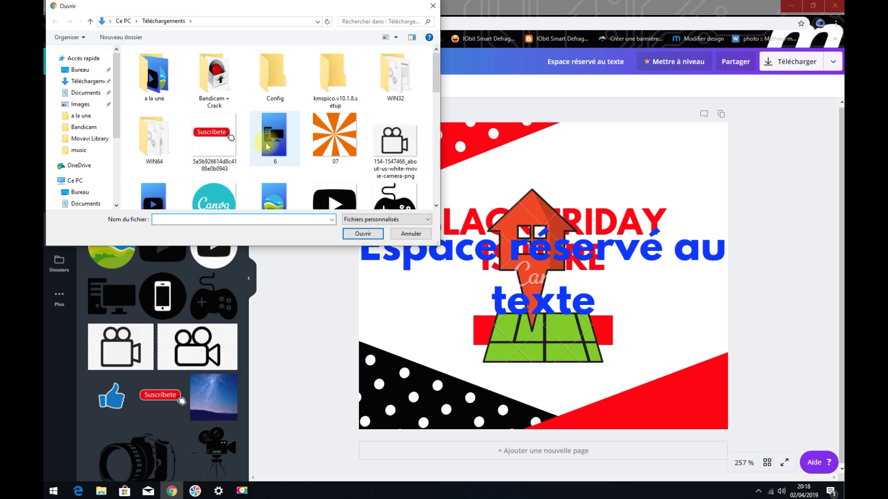
scroll(351, 173, "down", 2)
scroll(352, 173, "down", 1)
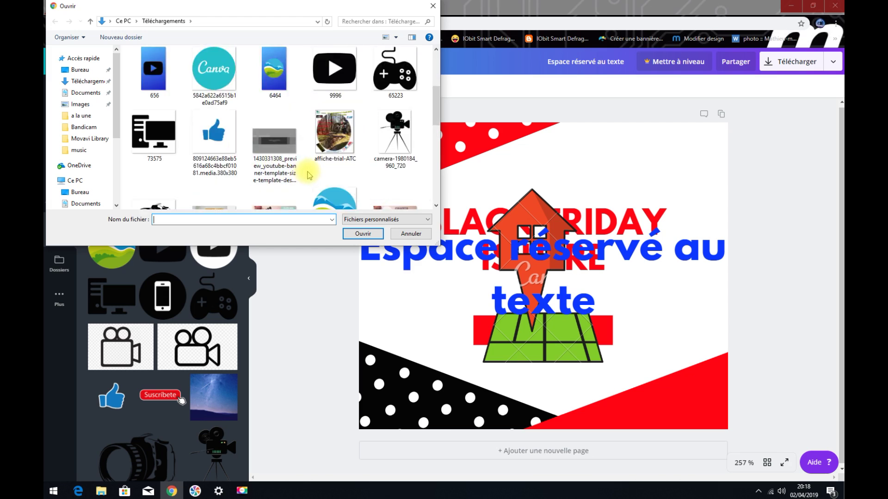
scroll(119, 114, "down", 1)
scroll(214, 145, "down", 3)
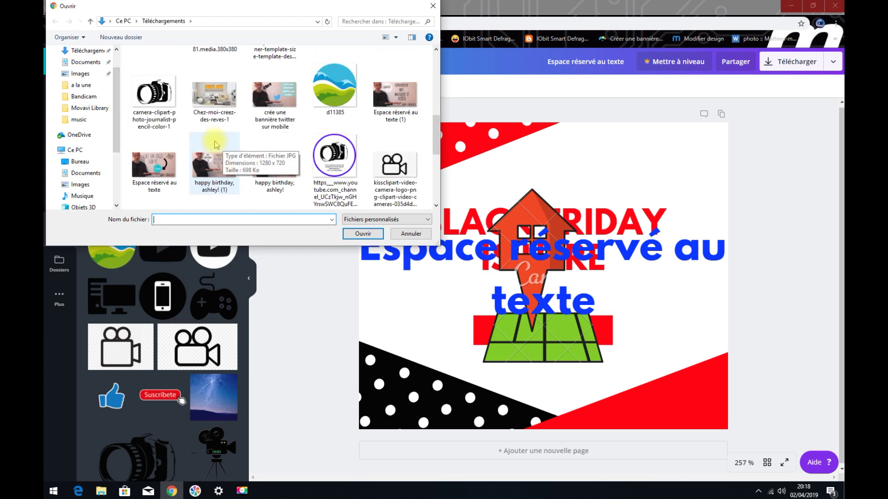
left_click(327, 166)
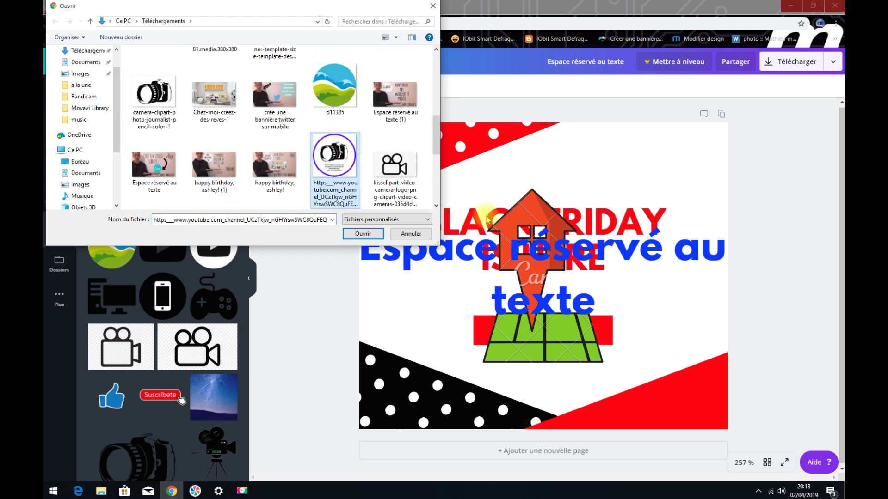
left_click(350, 236)
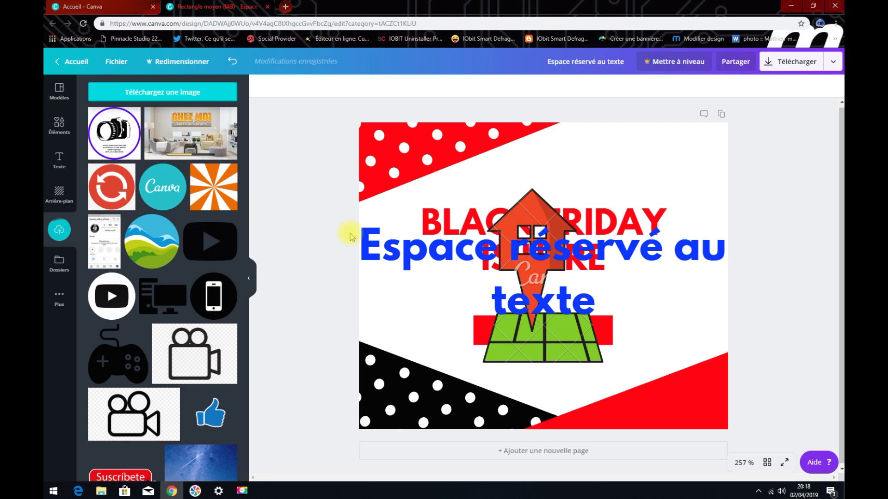
left_click(106, 147)
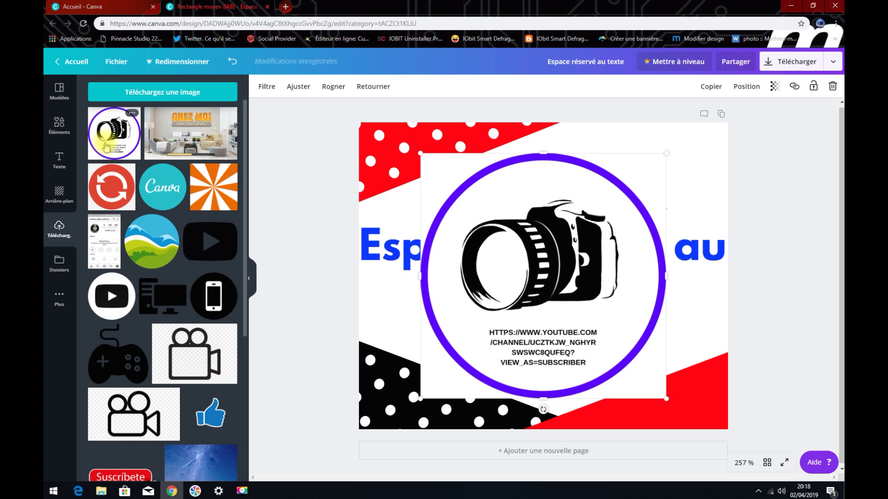
- Look at the photo folders and the full list of additional applications and Canva For Work offers
left_click(49, 271)
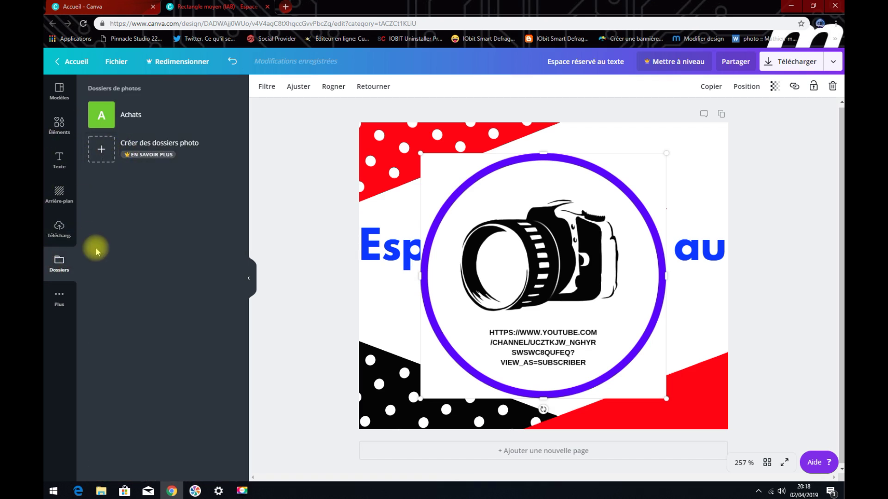
left_click(59, 303)
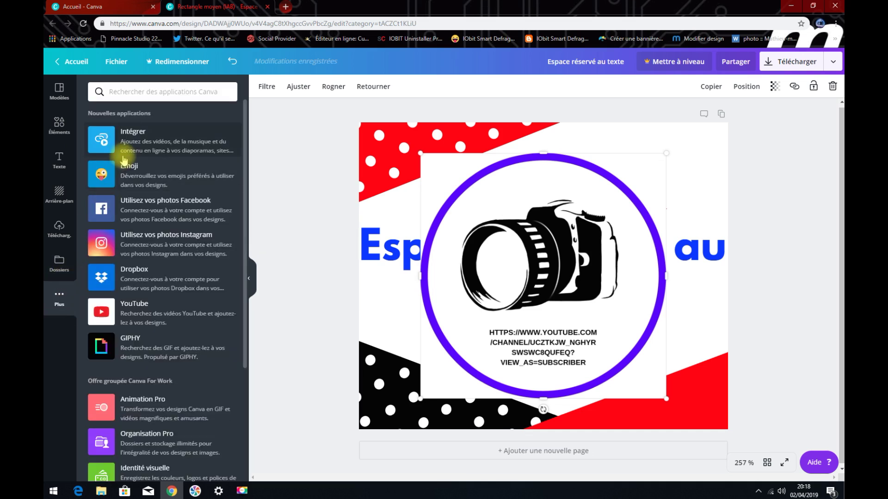
scroll(134, 185, "down", 5)
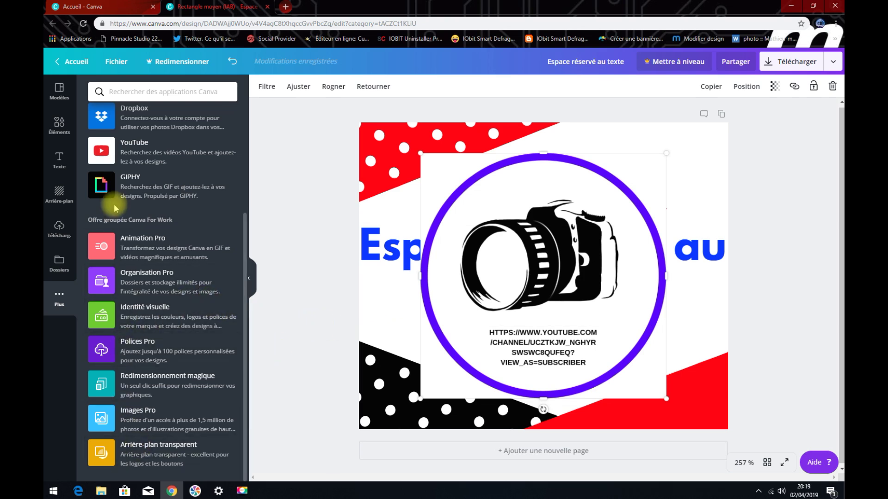
- Deselect the camera logo and view the design's sharing options and publishing destinations
left_click(289, 128)
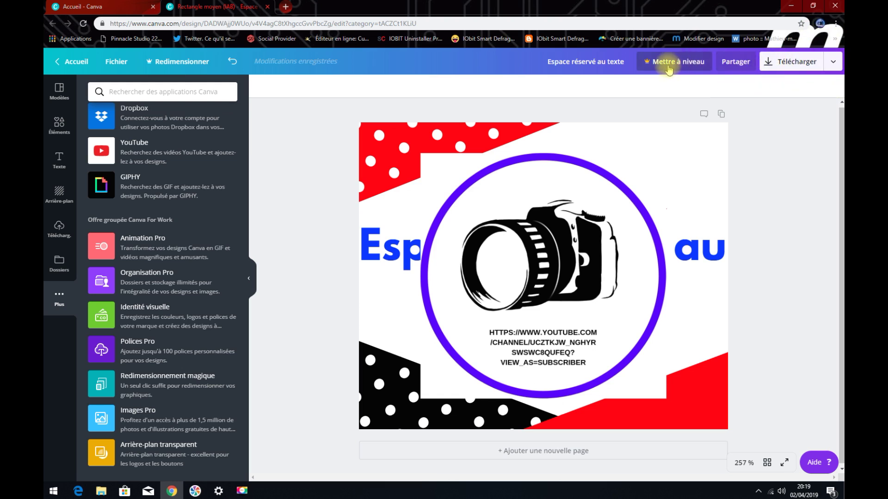
left_click(731, 63)
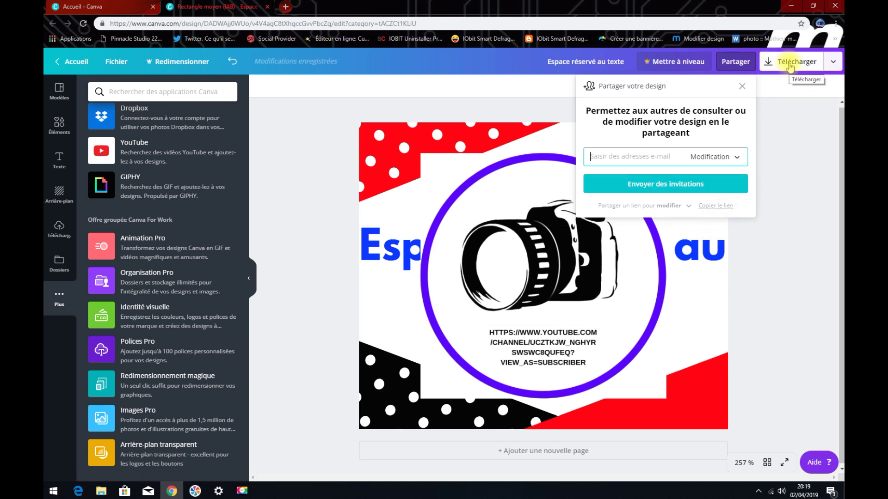
left_click(831, 65)
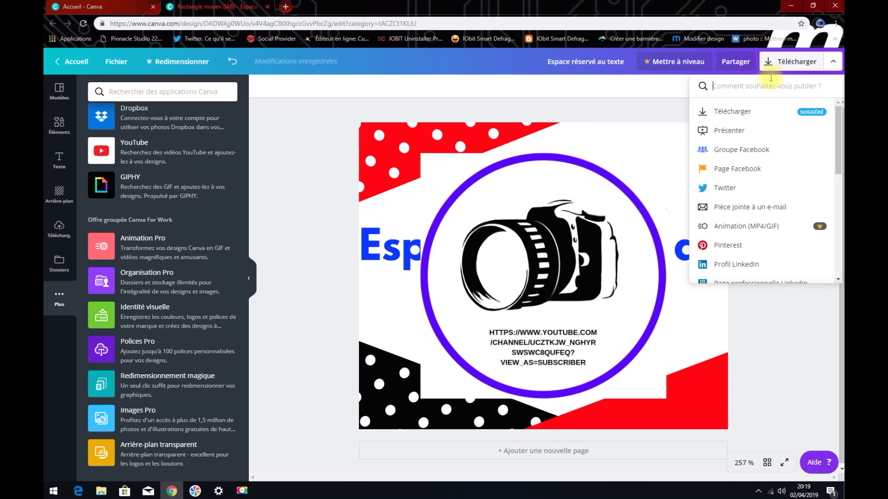
- Examine the file types available for downloading the design, keeping PNG
left_click(796, 62)
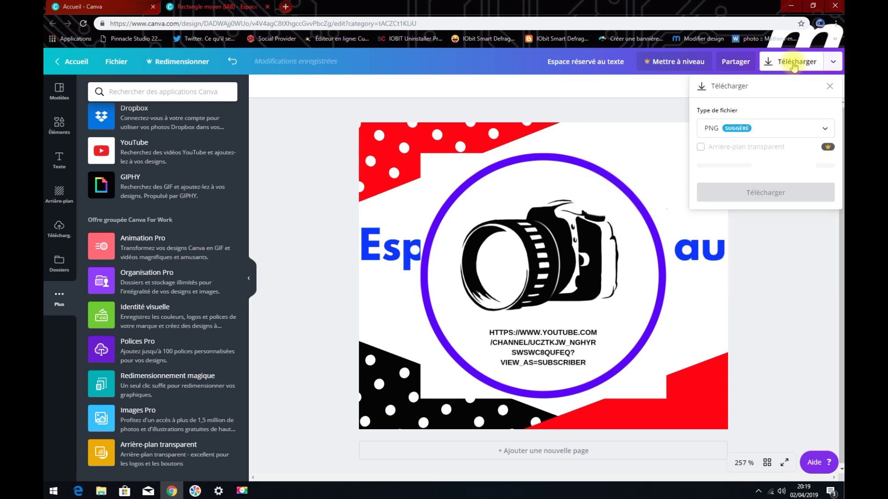
left_click(793, 133)
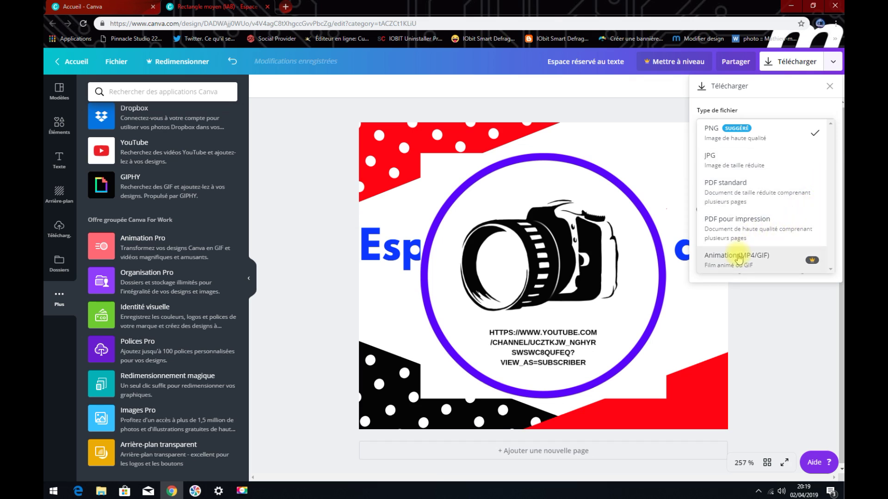
left_click(793, 333)
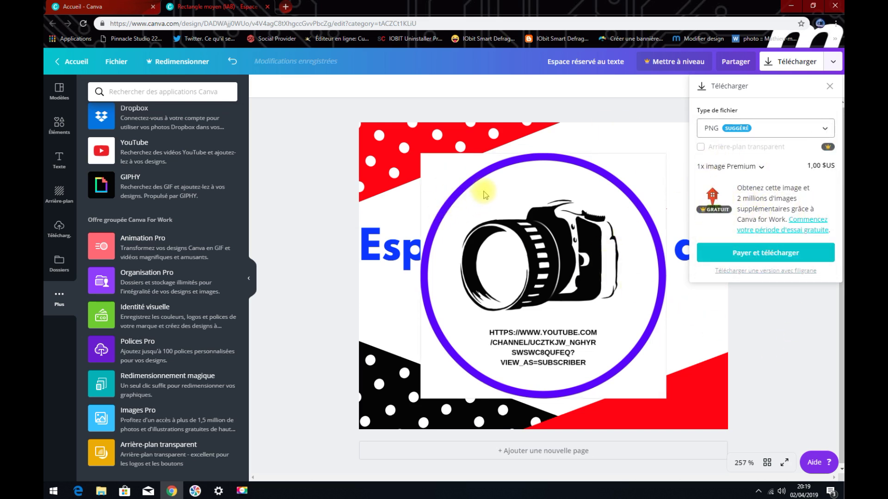
- Move the camera logo lower on the page to uncover the house graphic, and reopen the download options
left_click_drag(527, 247, 486, 358)
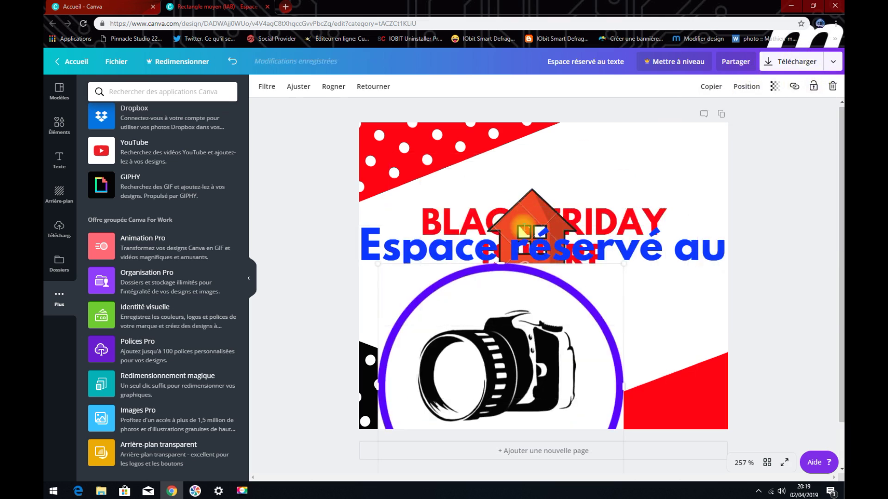
left_click(803, 67)
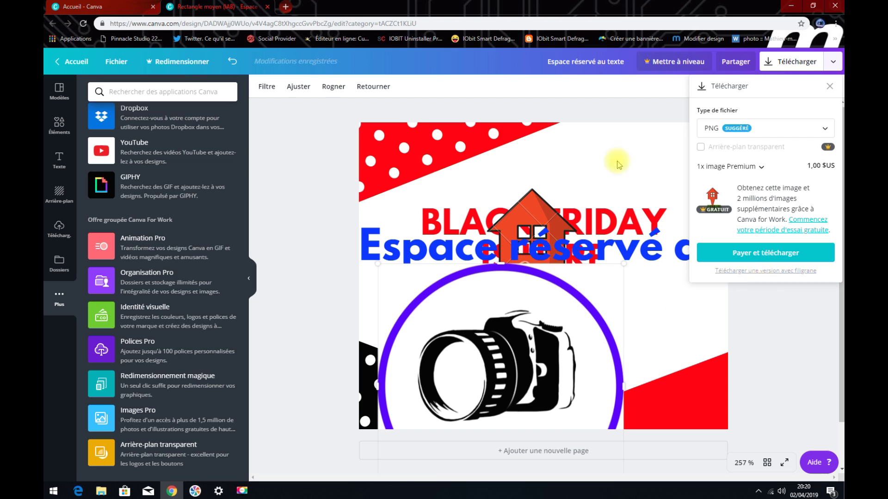
- Switch to YouTube in a new browser tab and open the signed-in account's own channel page
left_click(286, 8)
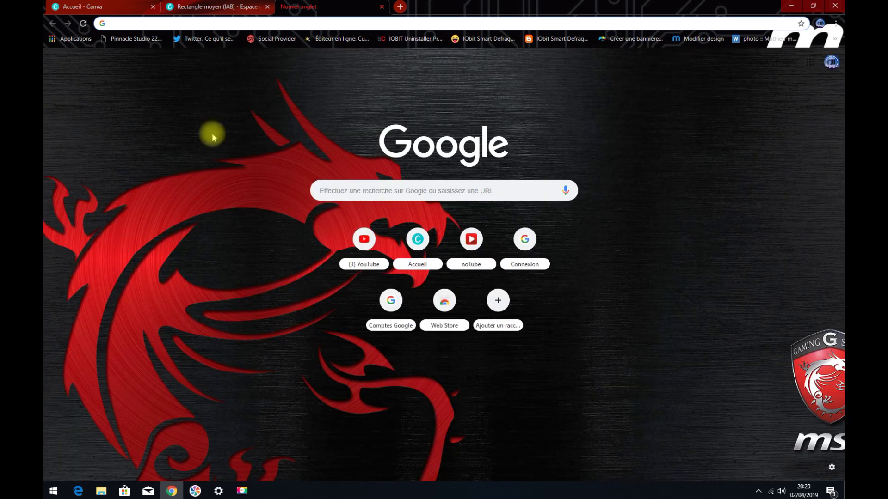
left_click(363, 239)
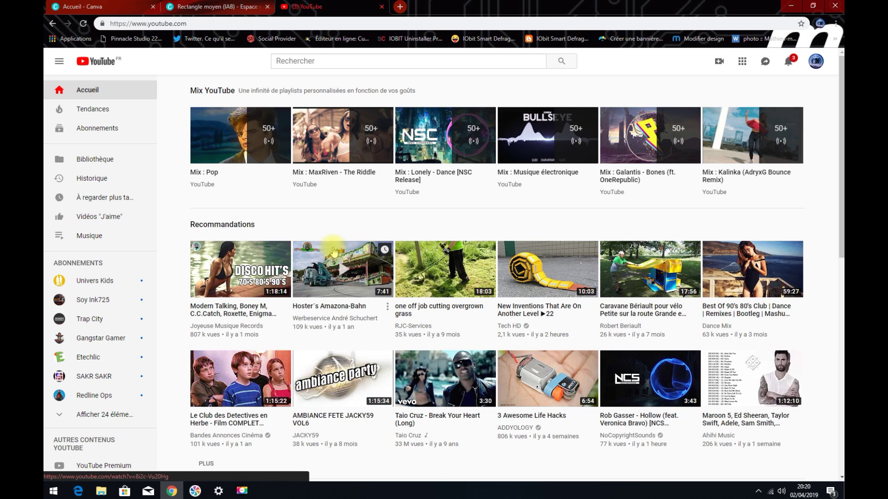
left_click(818, 64)
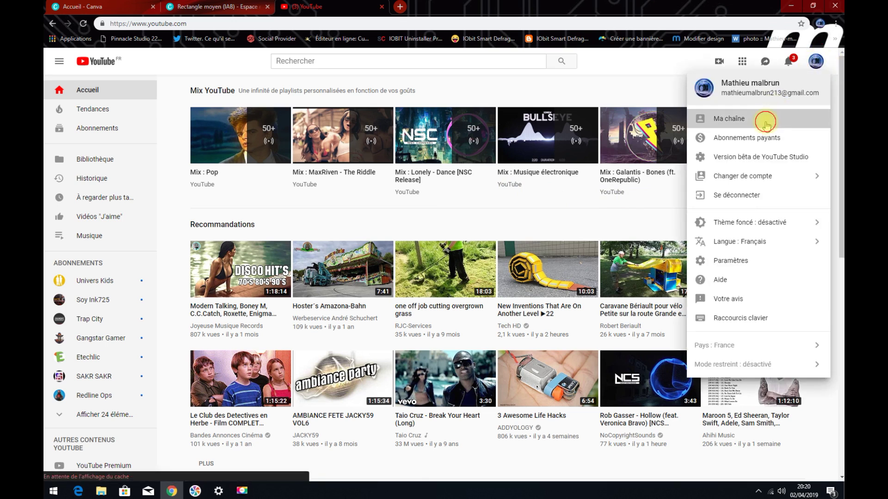
left_click(766, 123)
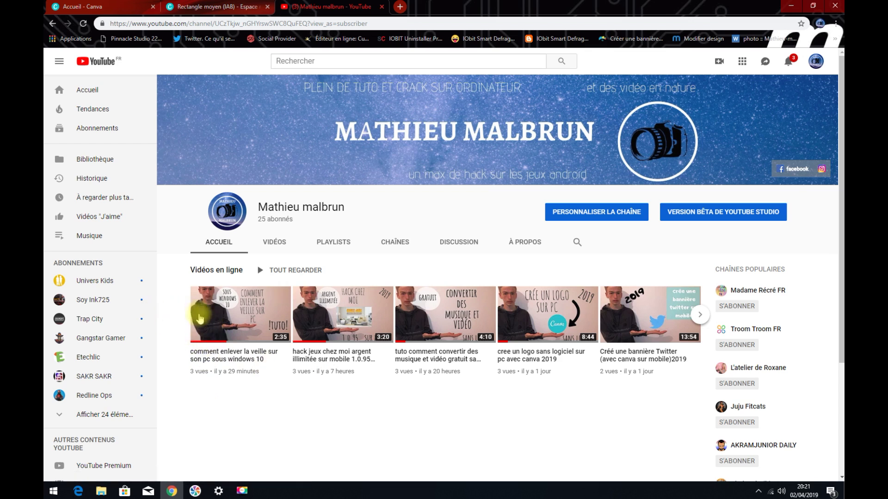
- Open the channel's list of uploaded videos and look through it, ending back at the top of the page
left_click(277, 244)
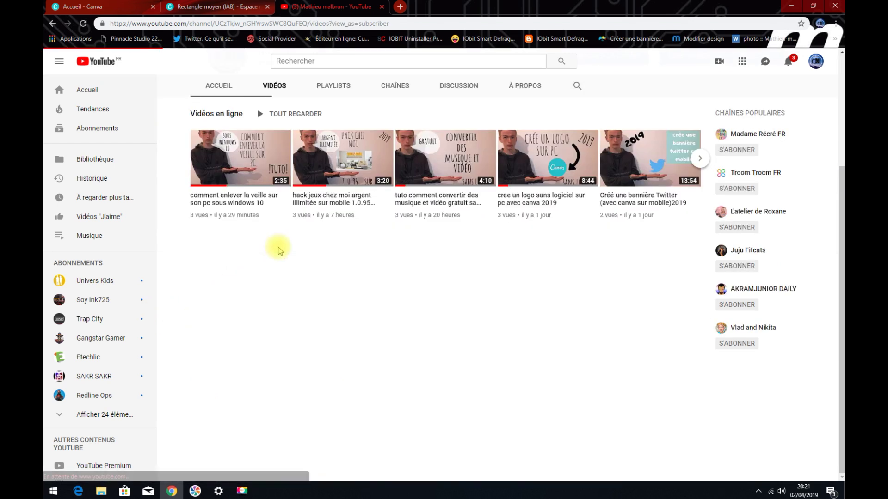
scroll(279, 251, "down", 12)
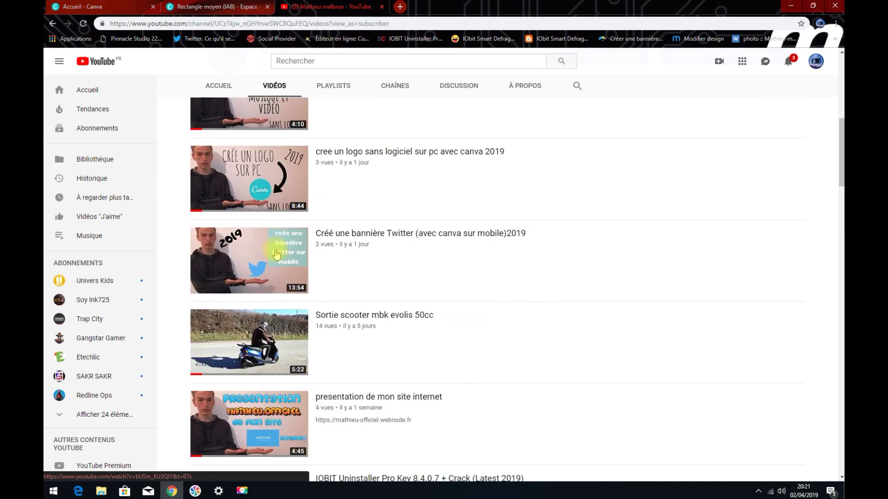
scroll(276, 255, "up", 10)
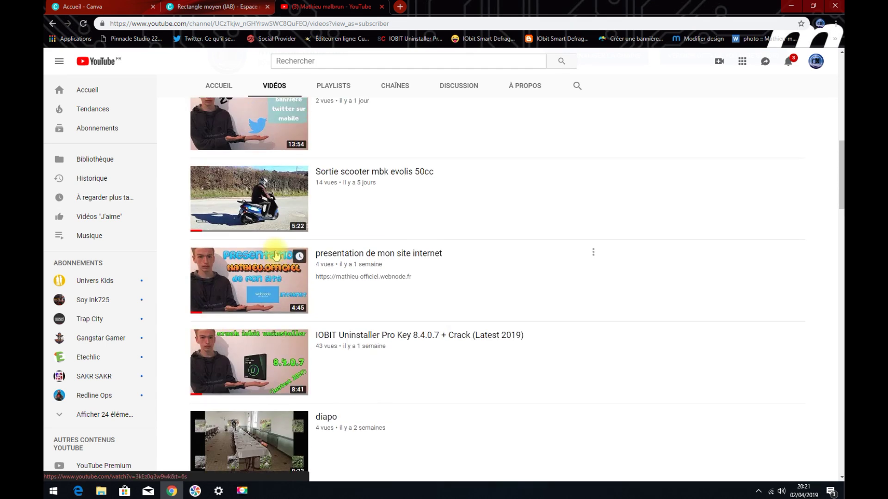
scroll(277, 283, "down", 4)
scroll(278, 283, "down", 7)
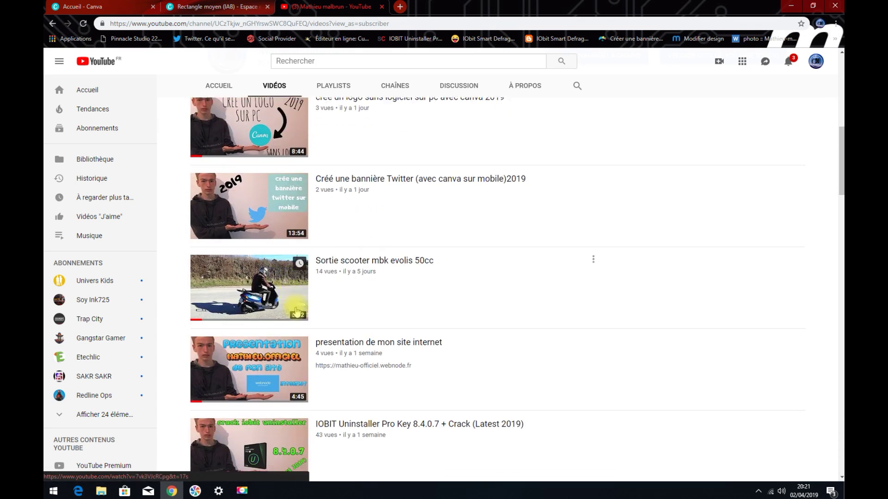
scroll(285, 300, "up", 15)
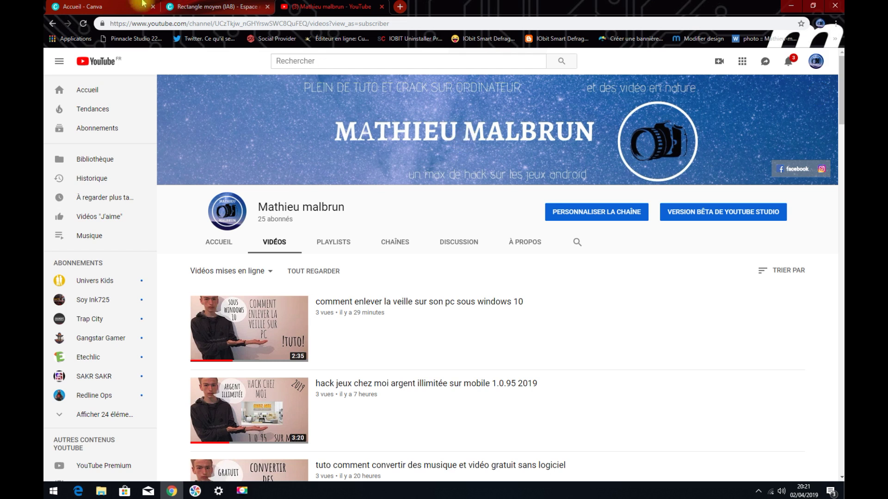
left_click(242, 491)
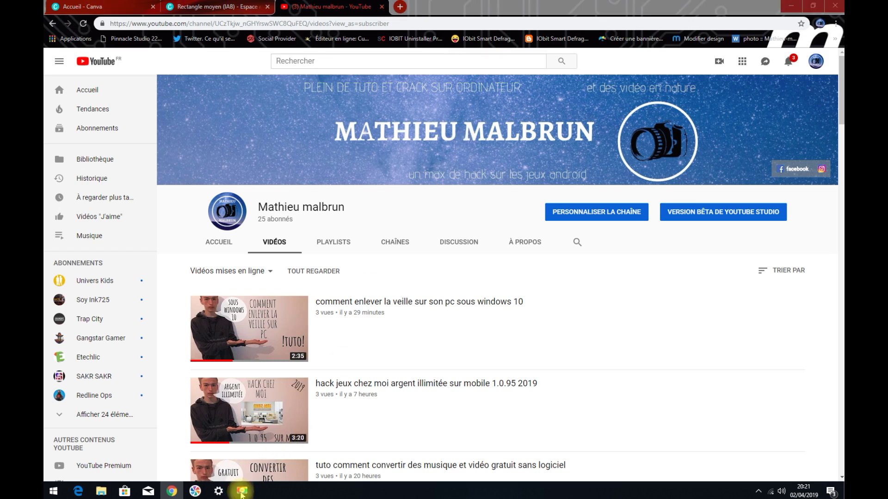